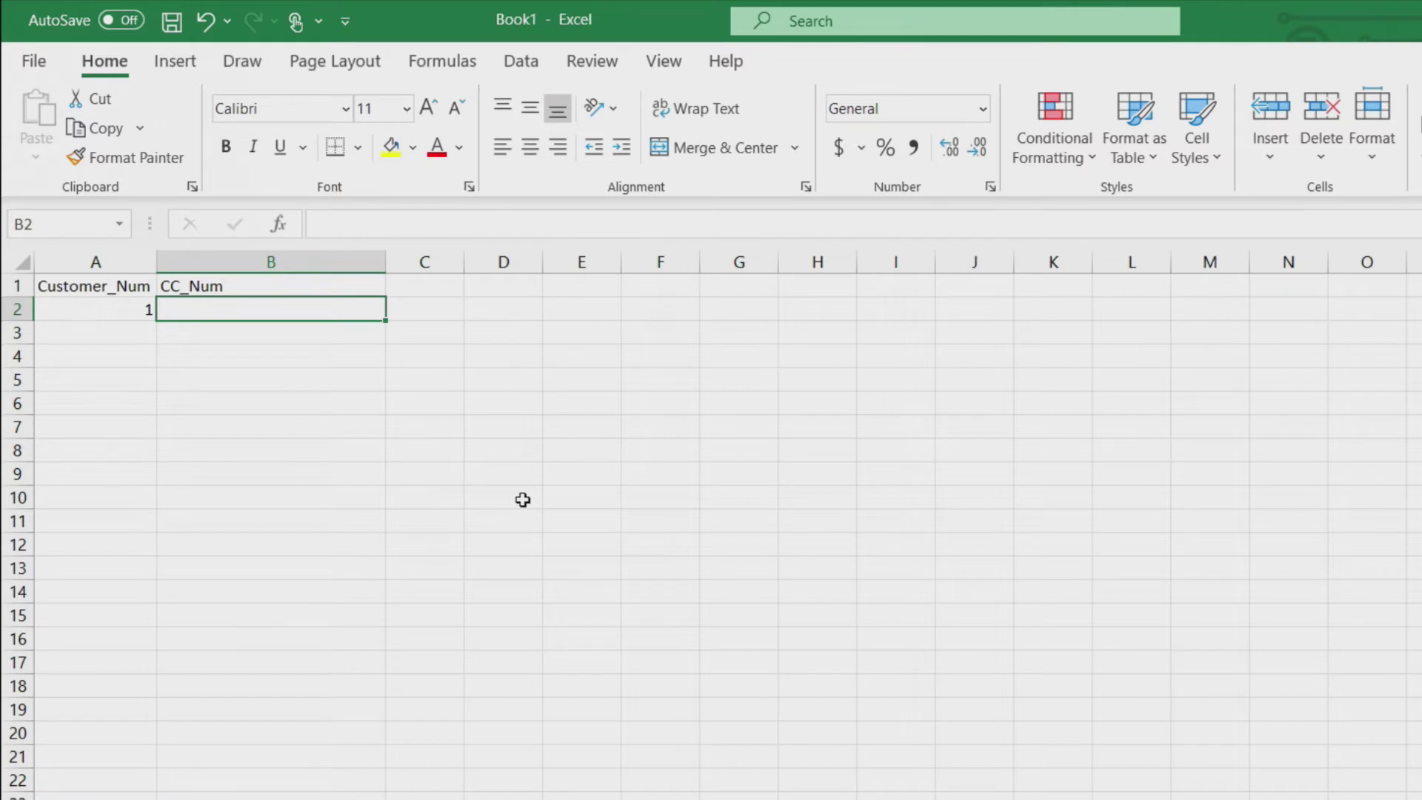
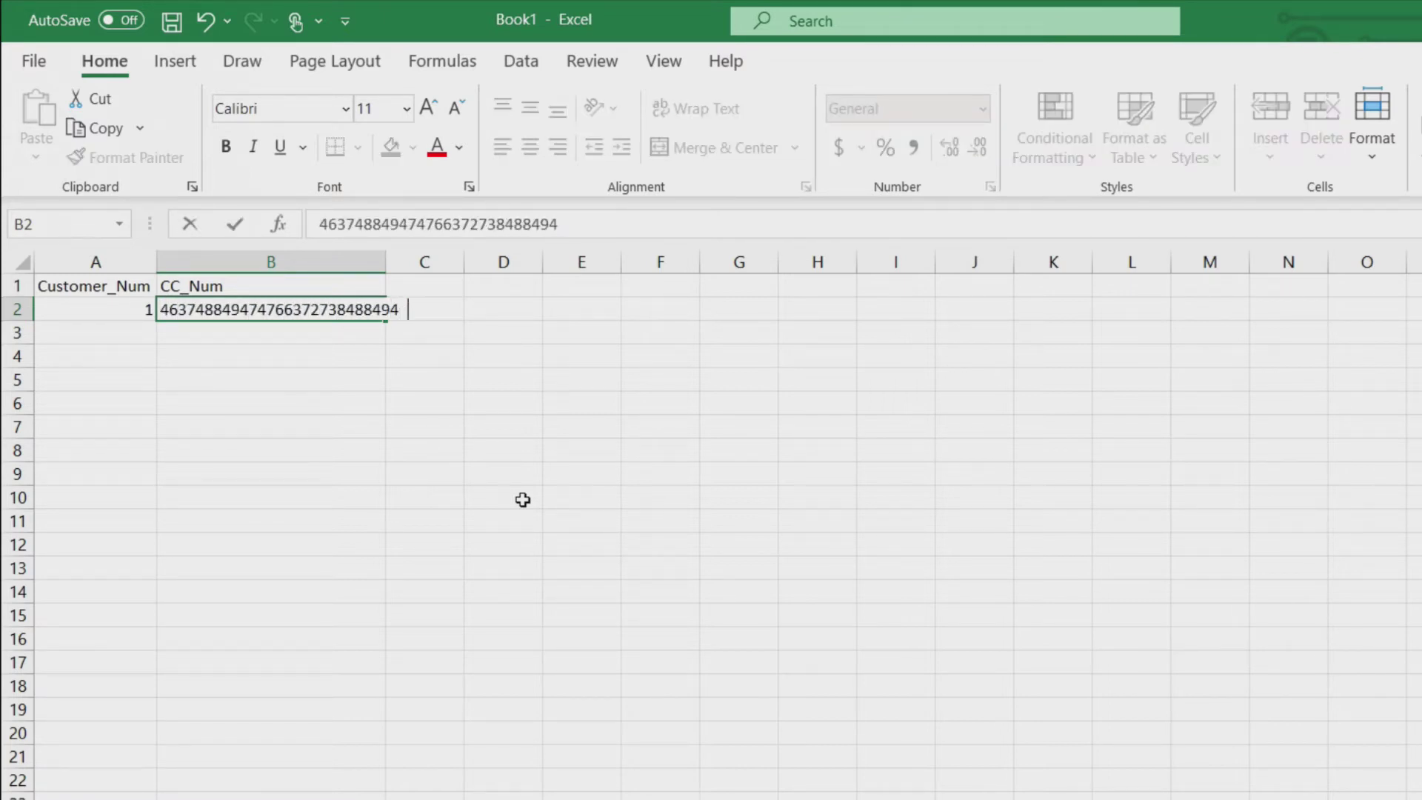
{"action": "key", "text": "Return"}
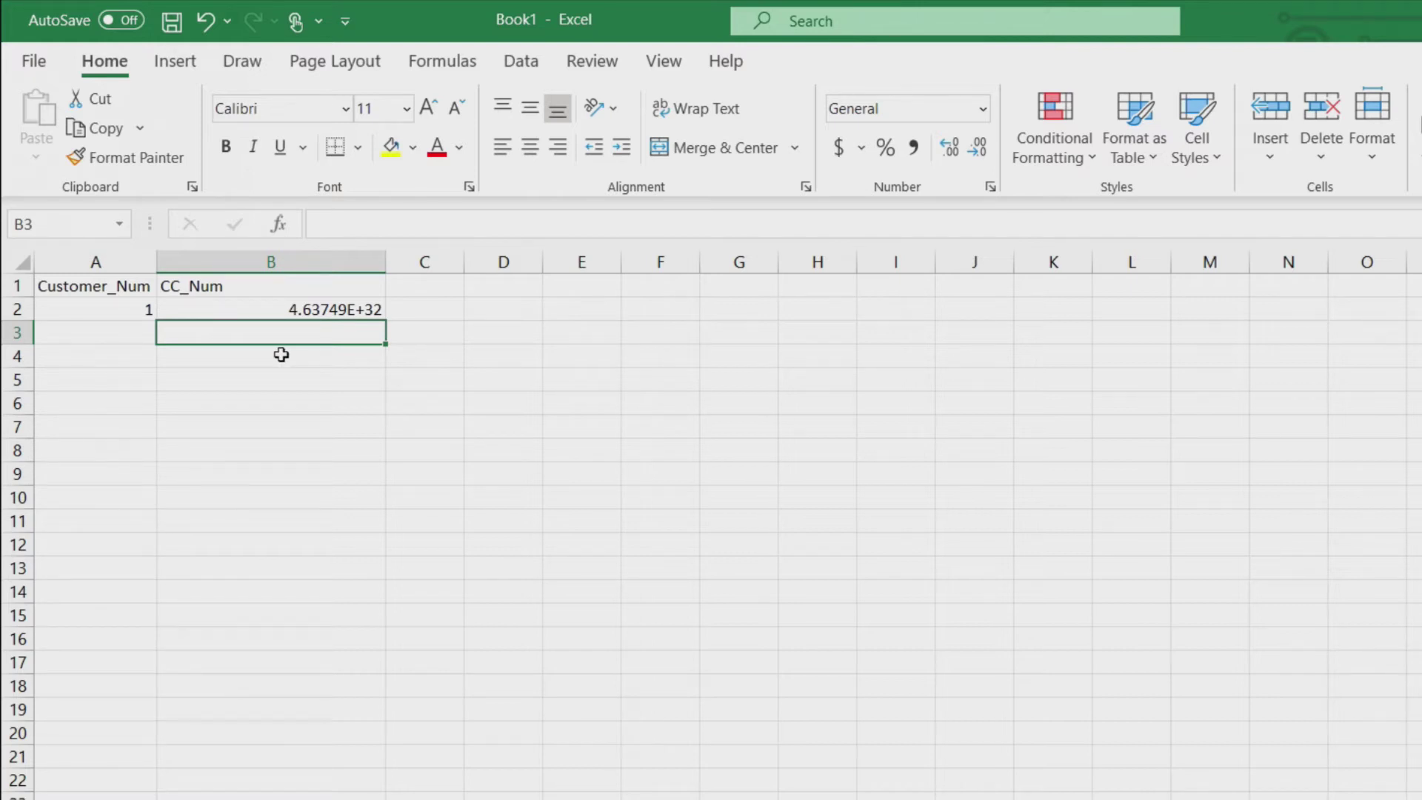
{"action": "left_click_drag", "start_coordinate": [281, 355], "coordinate": [281, 451]}
Step: Format the whole of column B as Text
{"action": "left_click", "coordinate": [294, 263]}
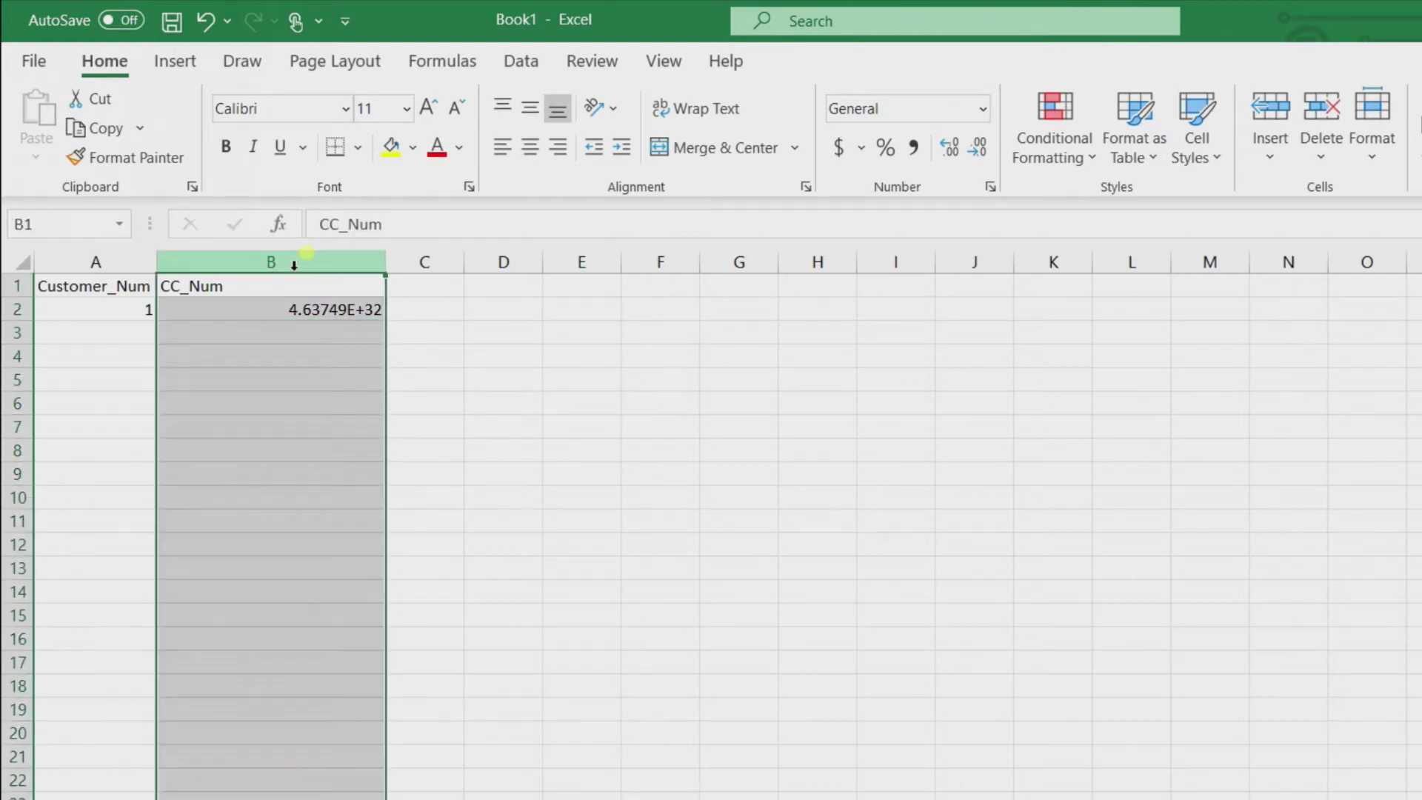
{"action": "left_click", "coordinate": [984, 111]}
{"action": "scroll", "coordinate": [936, 574], "scroll_direction": "down", "scroll_amount": 1}
{"action": "left_click", "coordinate": [947, 681]}
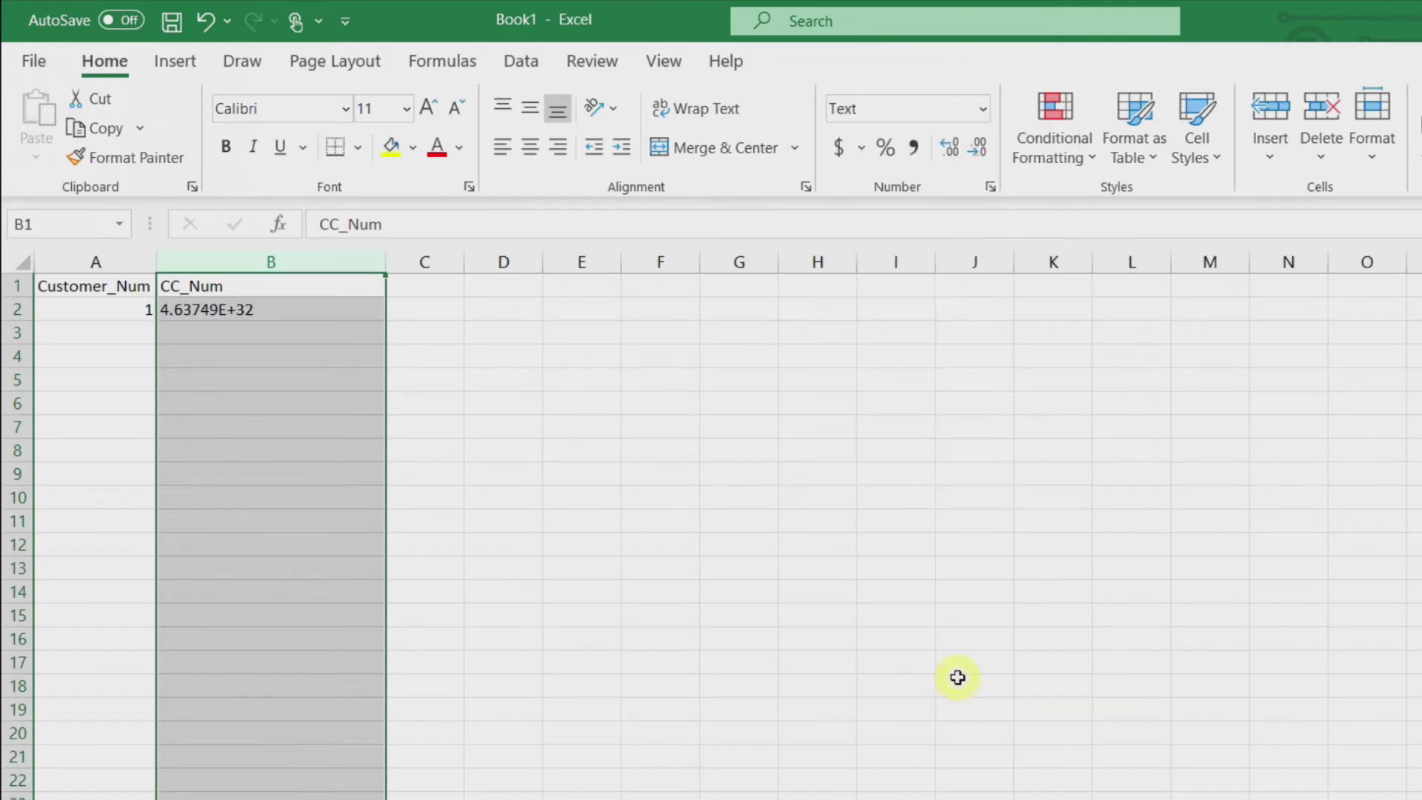
{"action": "left_click", "coordinate": [254, 354]}
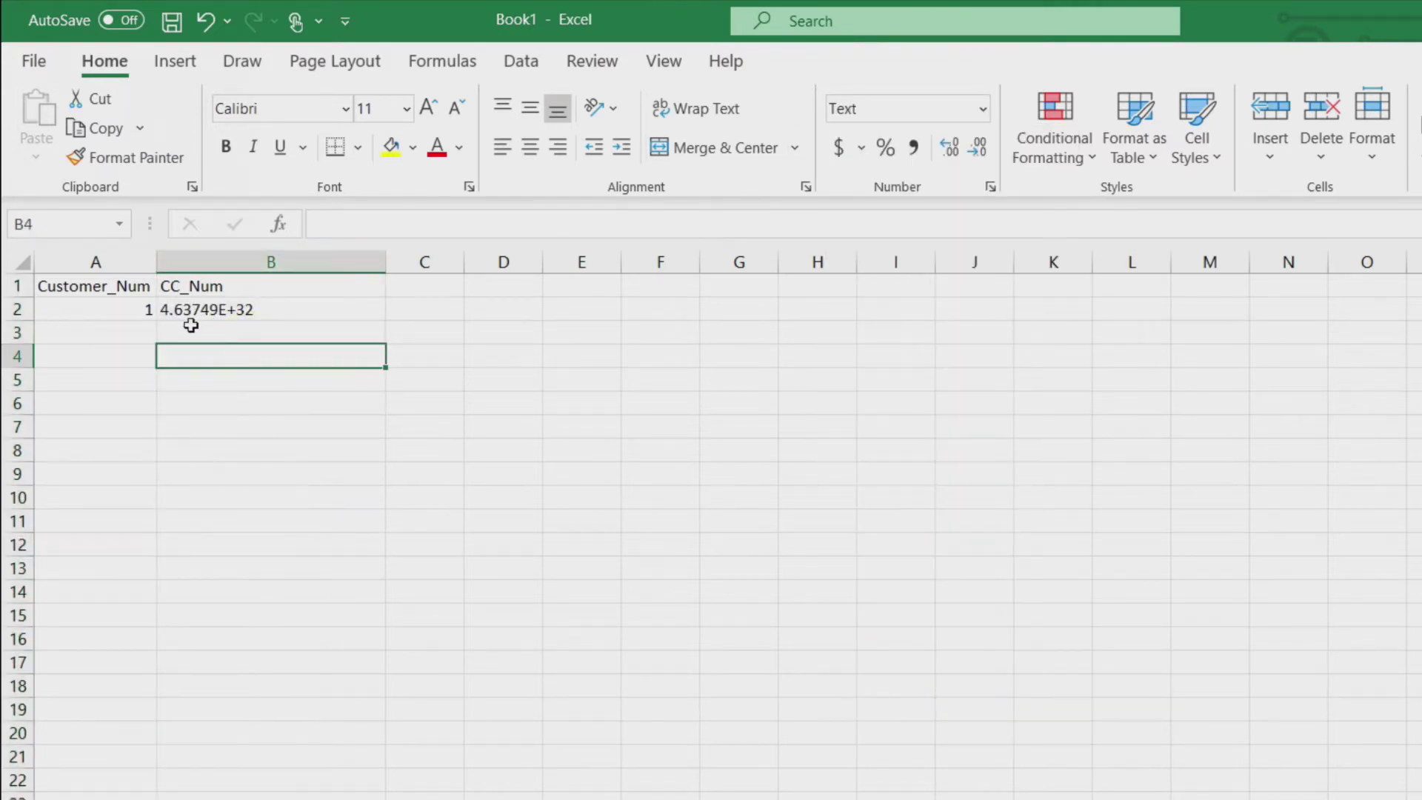
{"action": "left_click", "coordinate": [191, 326]}
{"action": "type", "text": "345"}
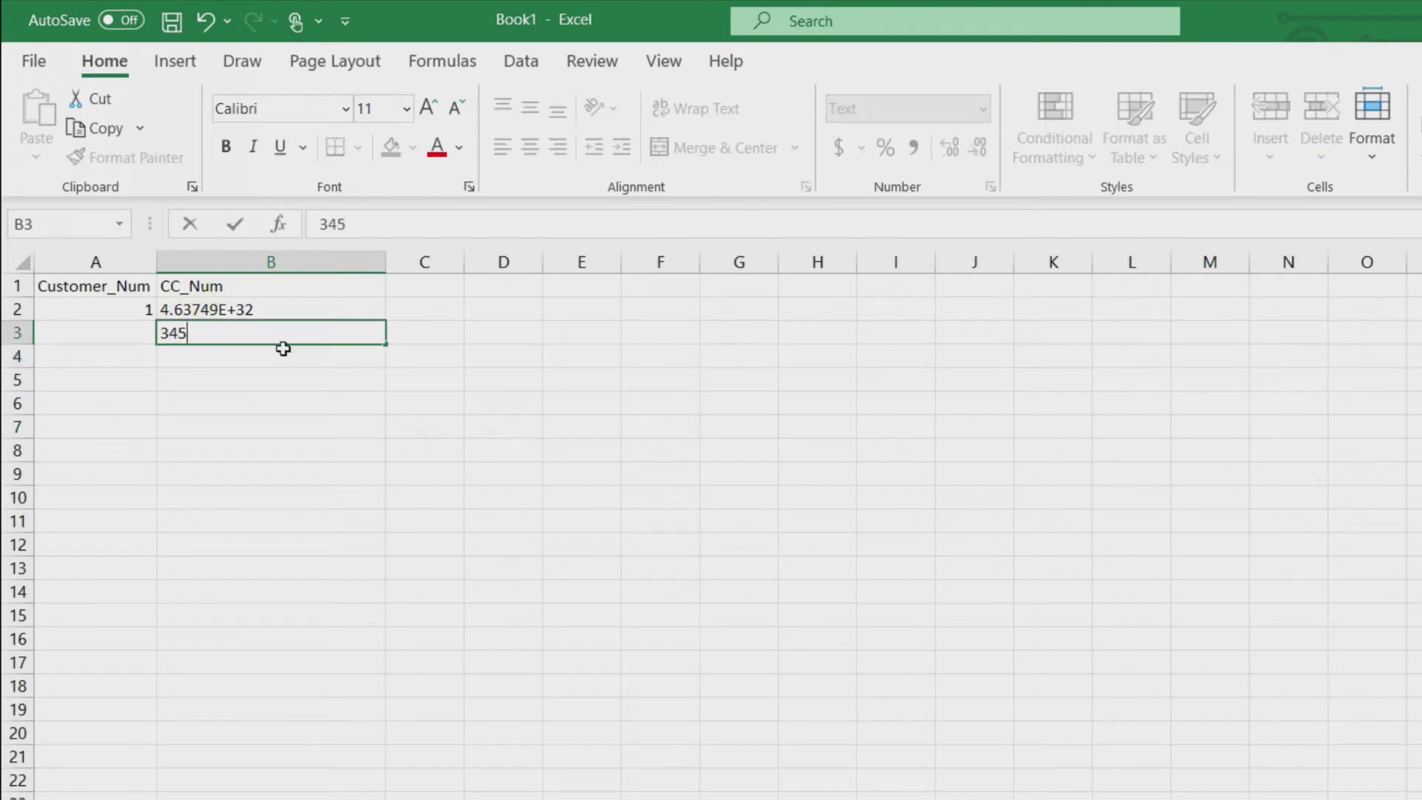
{"action": "type", "text": "624567856765789342345"}
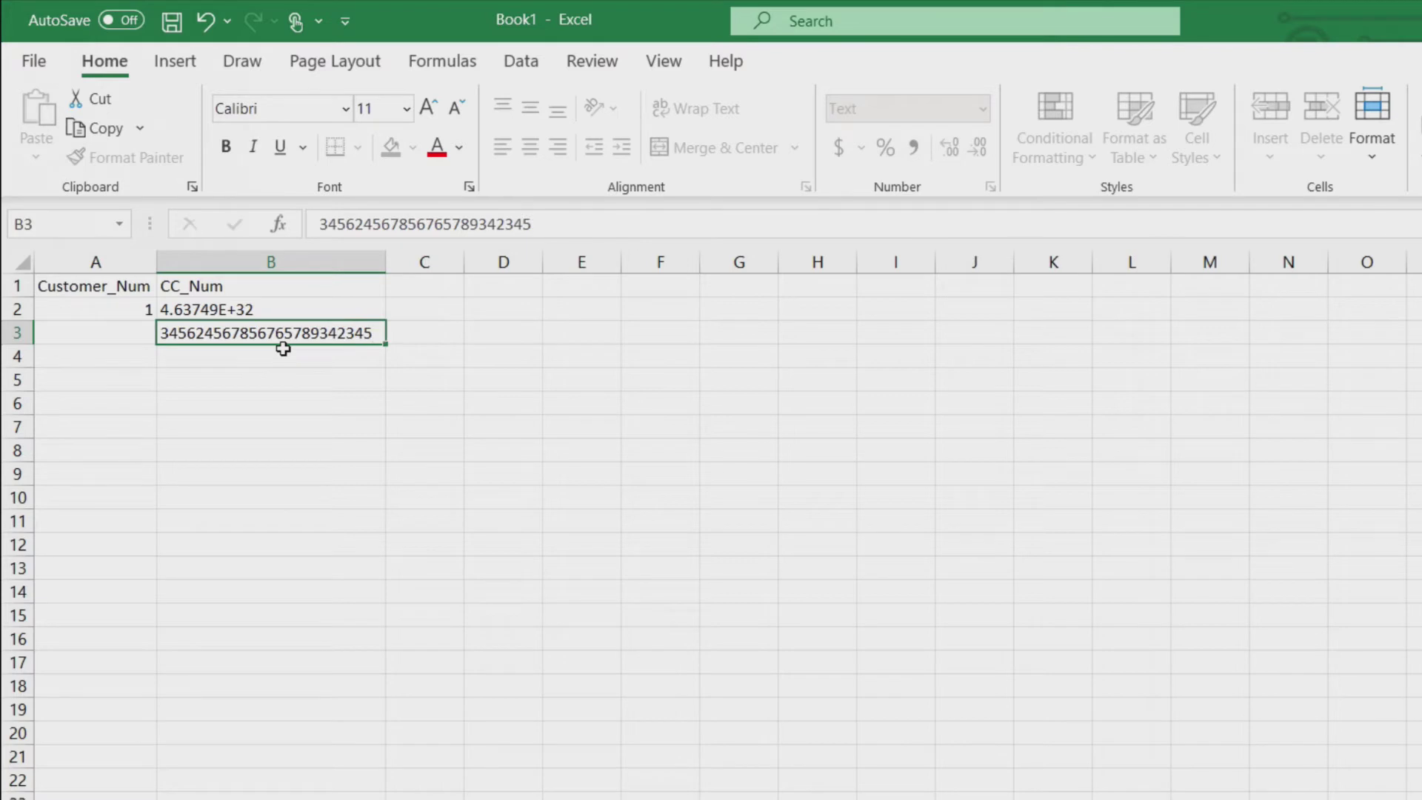
{"action": "key", "text": "Return"}
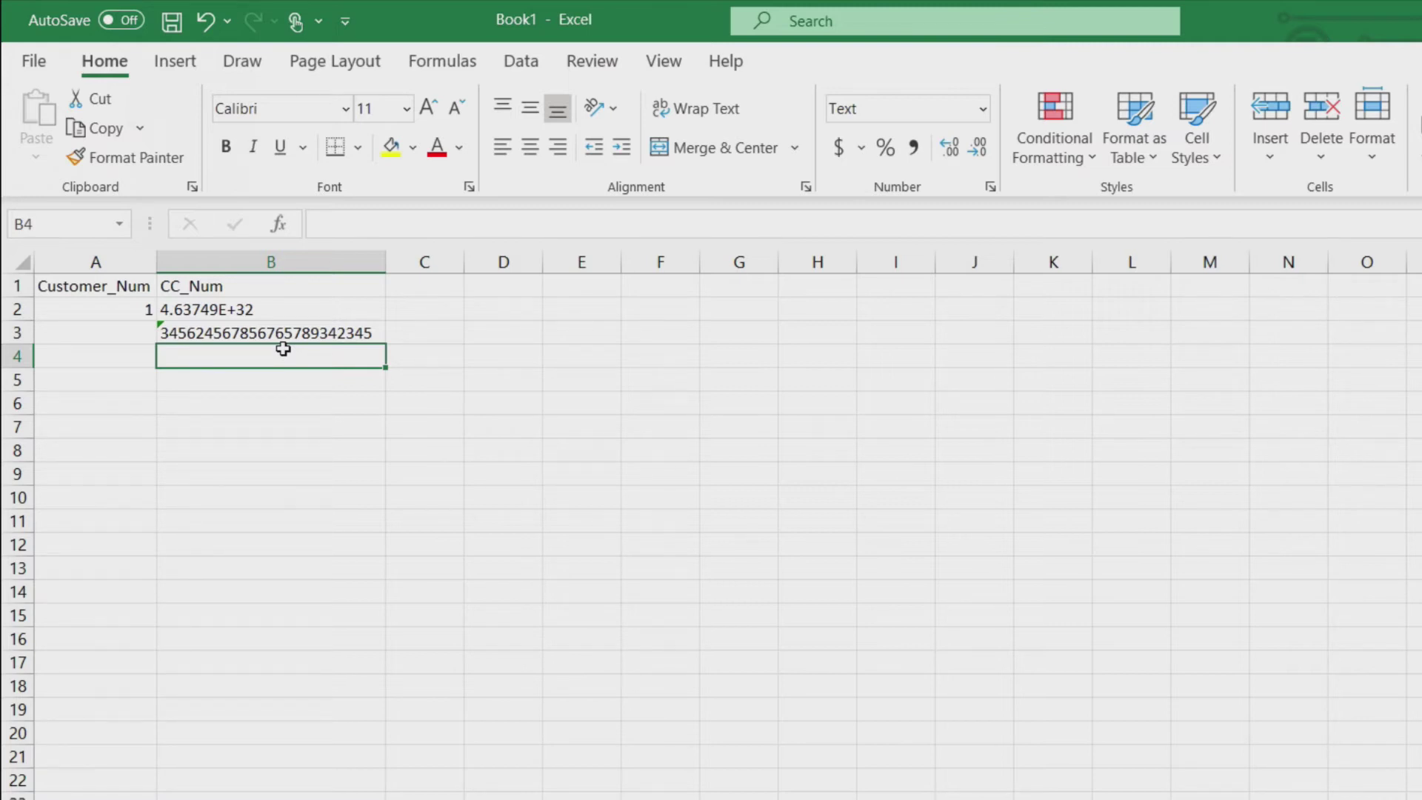
{"action": "key", "text": "Up"}
{"action": "key", "text": "Up"}
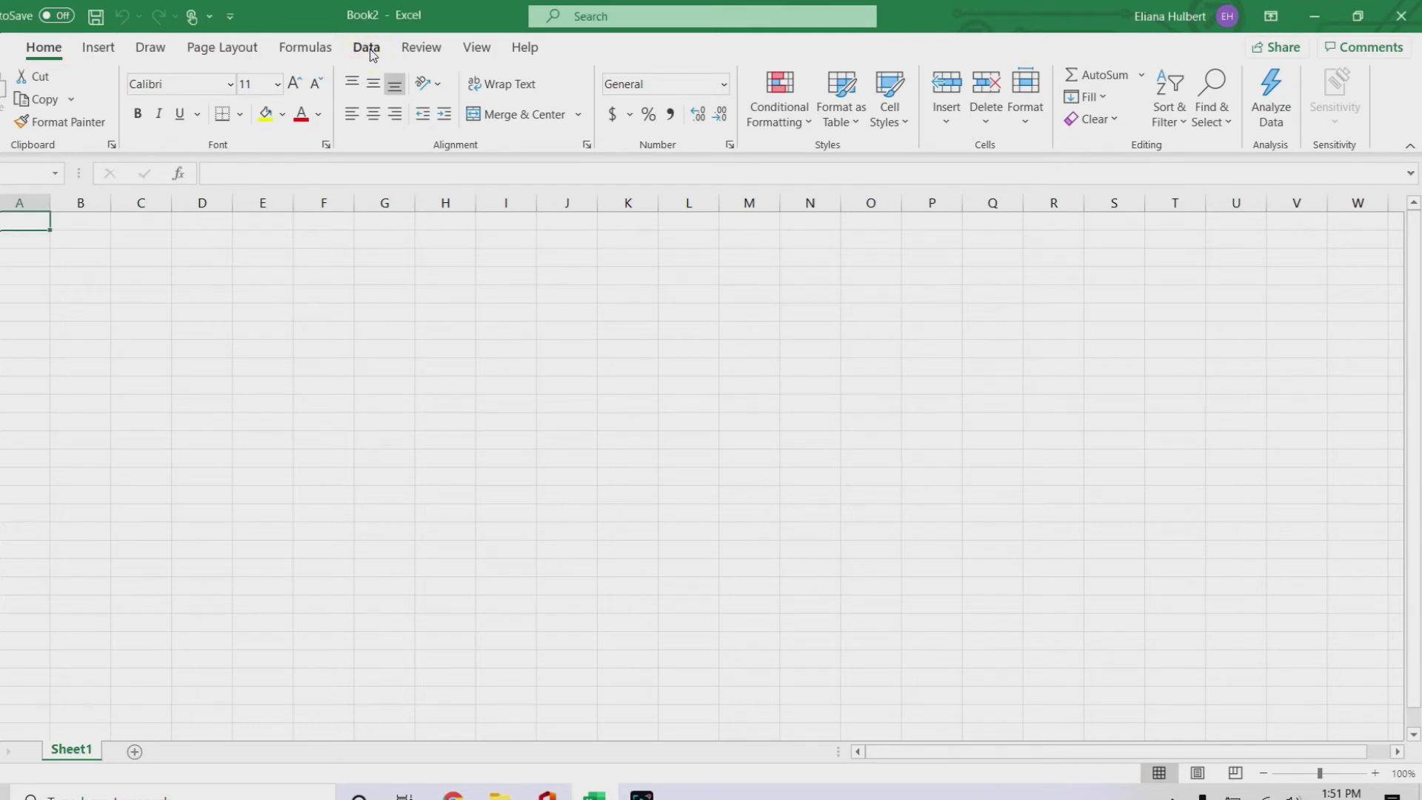
{"action": "left_click", "coordinate": [372, 54]}
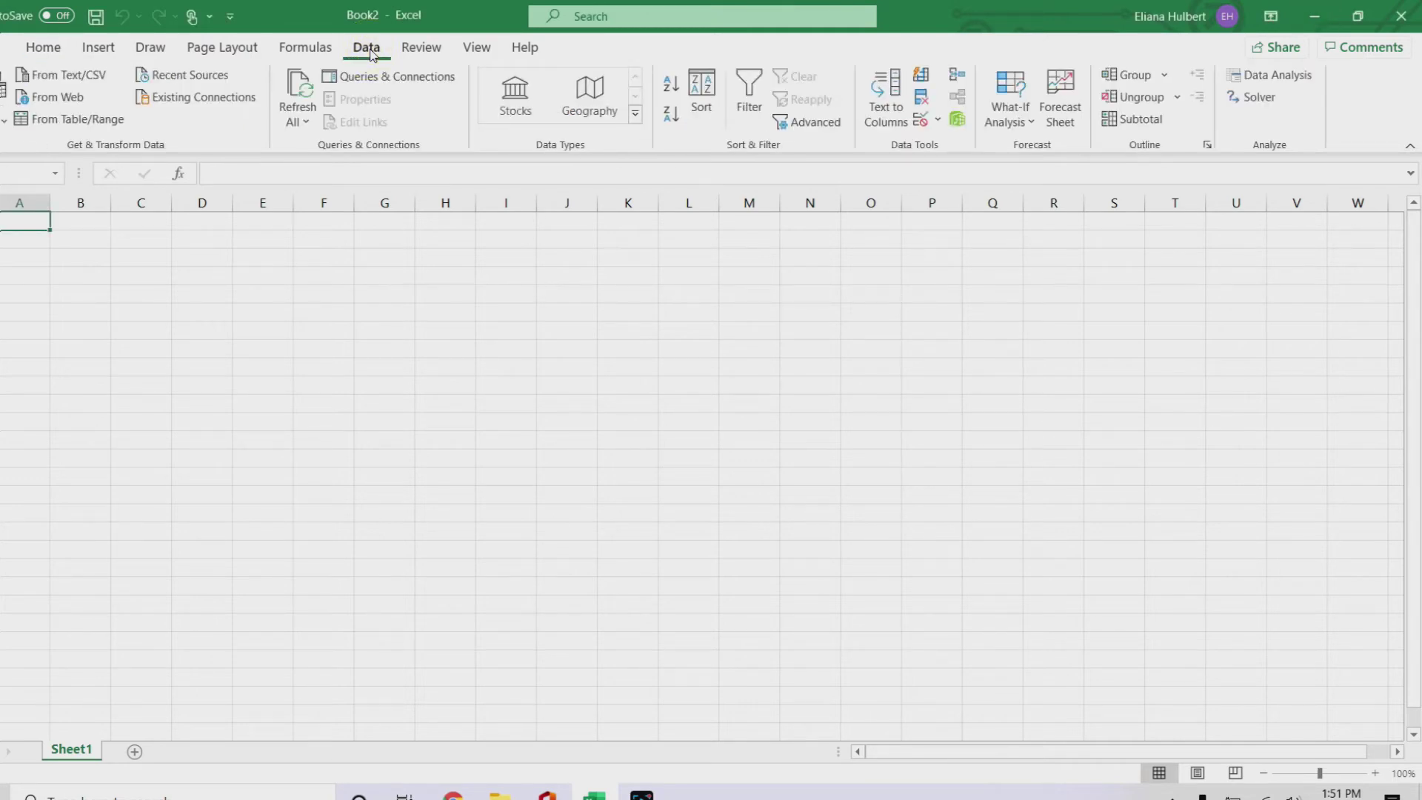
Step: Start a Text/CSV import and select CC_Data.csv in Videos > Analytics_Dude > Excel > Import_large_numbers
{"action": "left_click", "coordinate": [58, 80]}
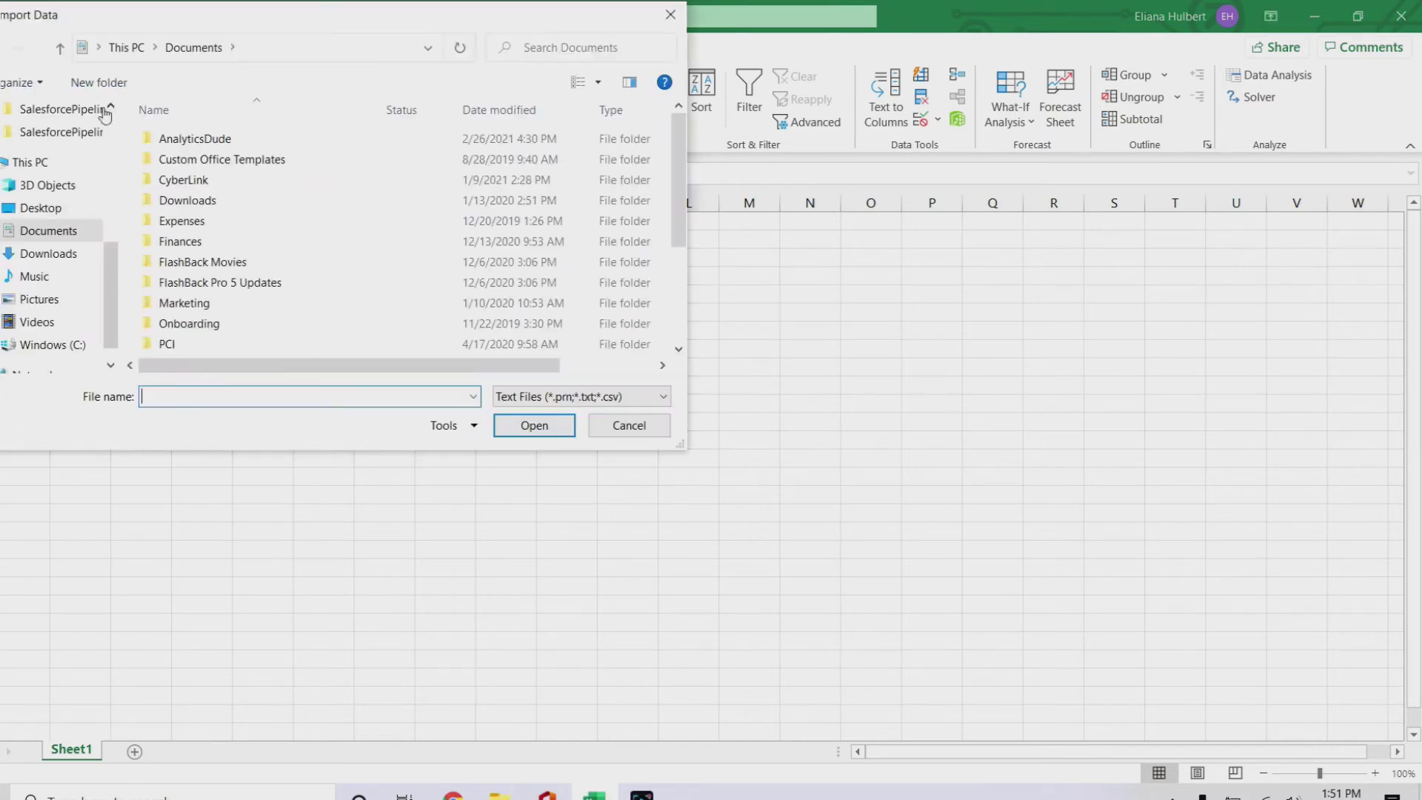
{"action": "left_click", "coordinate": [79, 320]}
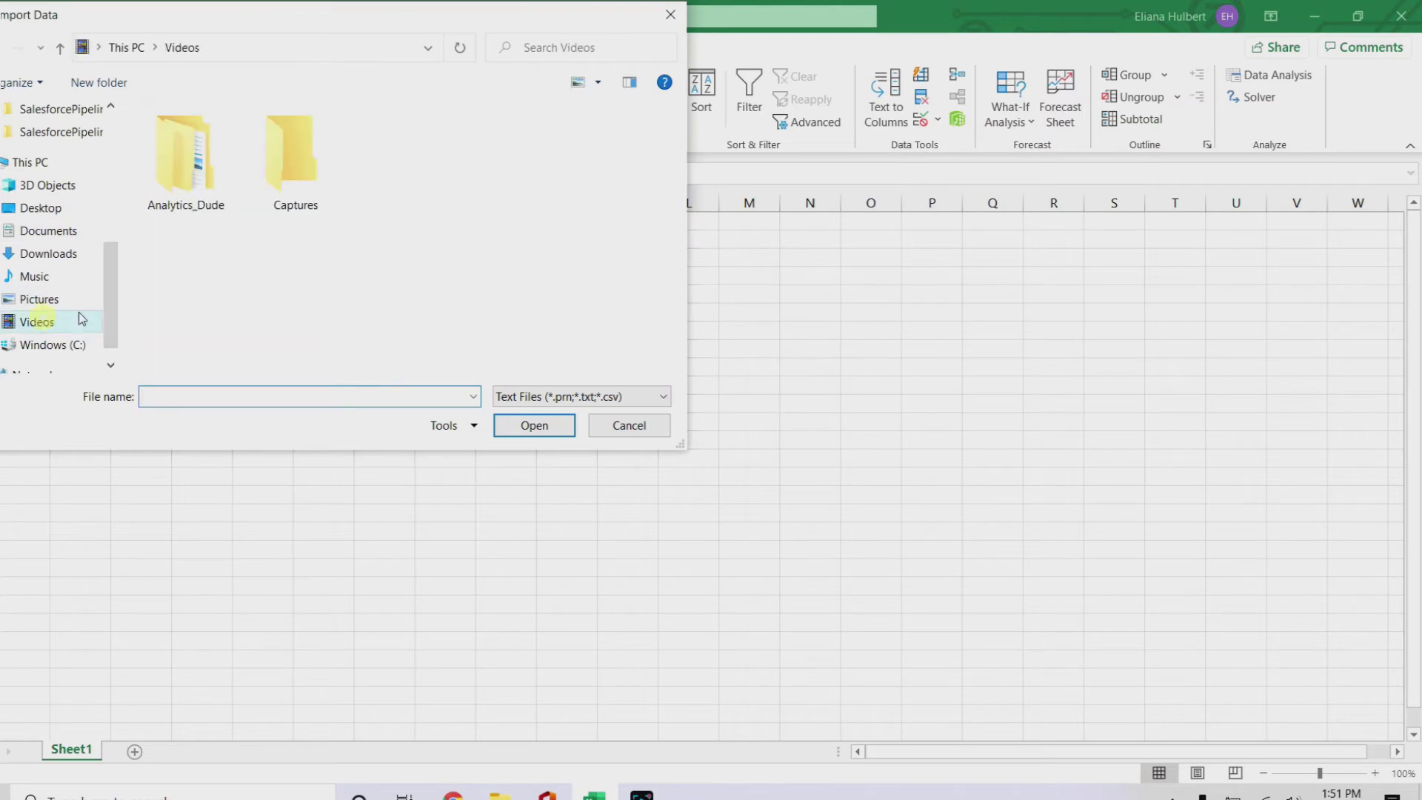
{"action": "double_click", "coordinate": [211, 182]}
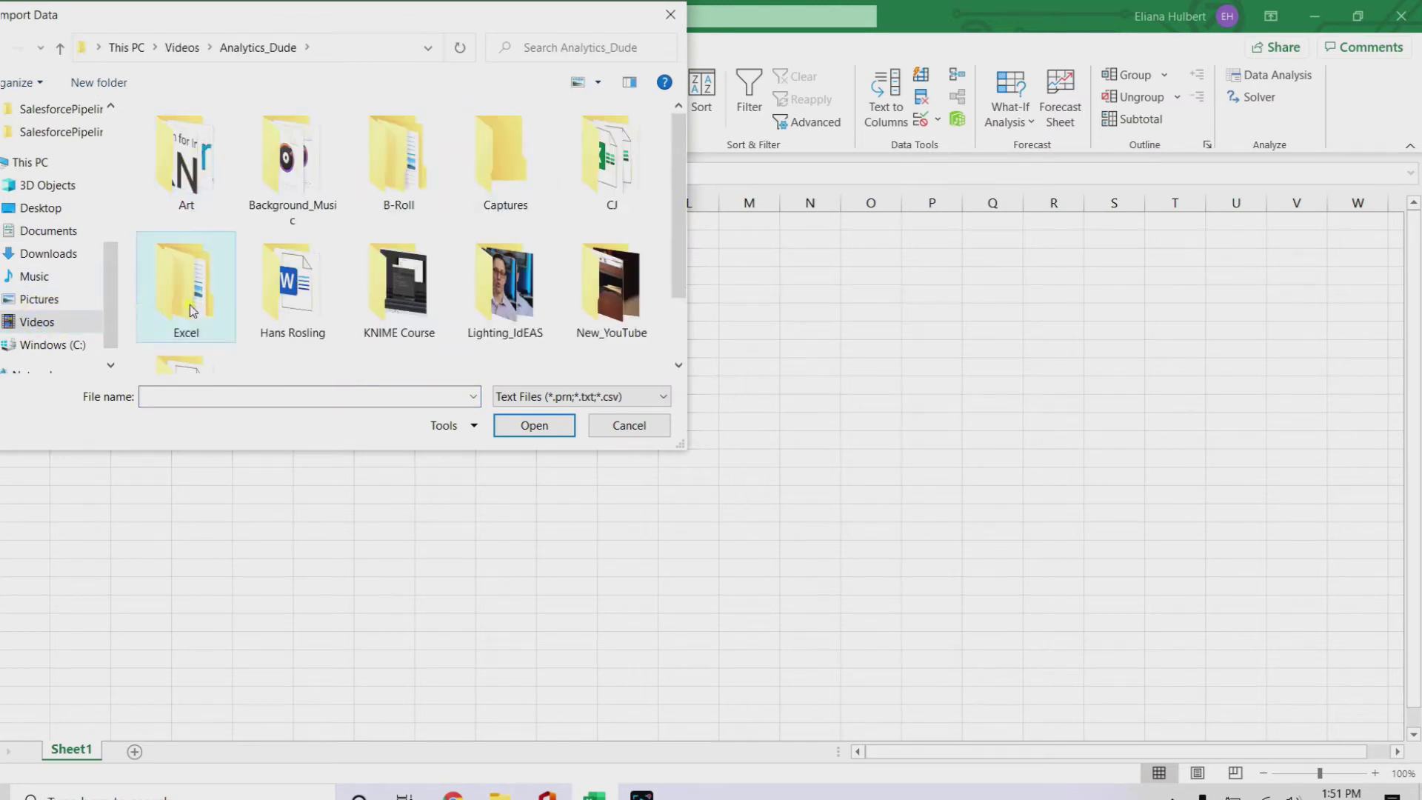
{"action": "double_click", "coordinate": [179, 288]}
{"action": "double_click", "coordinate": [205, 161]}
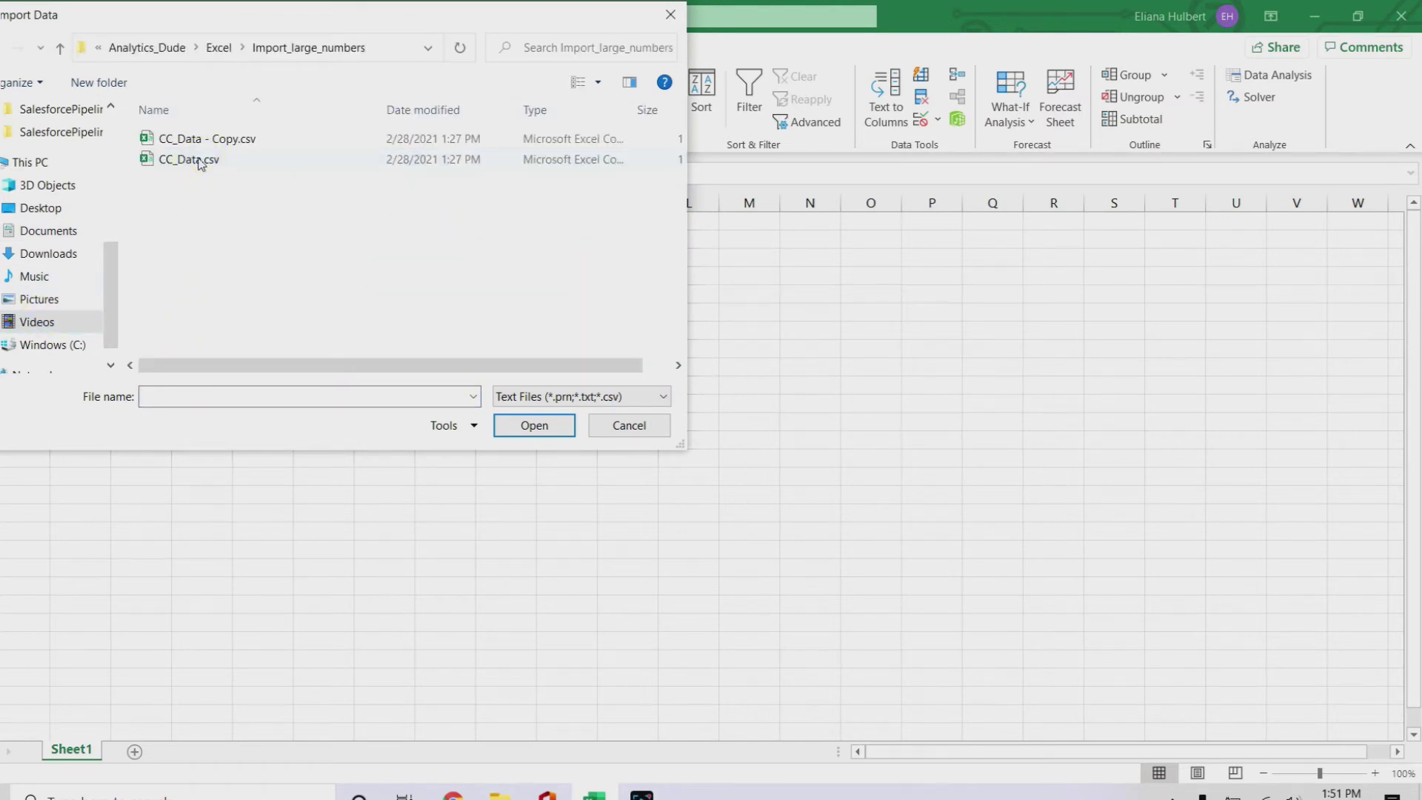
{"action": "left_click", "coordinate": [235, 166]}
Step: Import CC_Data.csv and send its preview to Power Query with Transform Data
{"action": "double_click", "coordinate": [235, 165]}
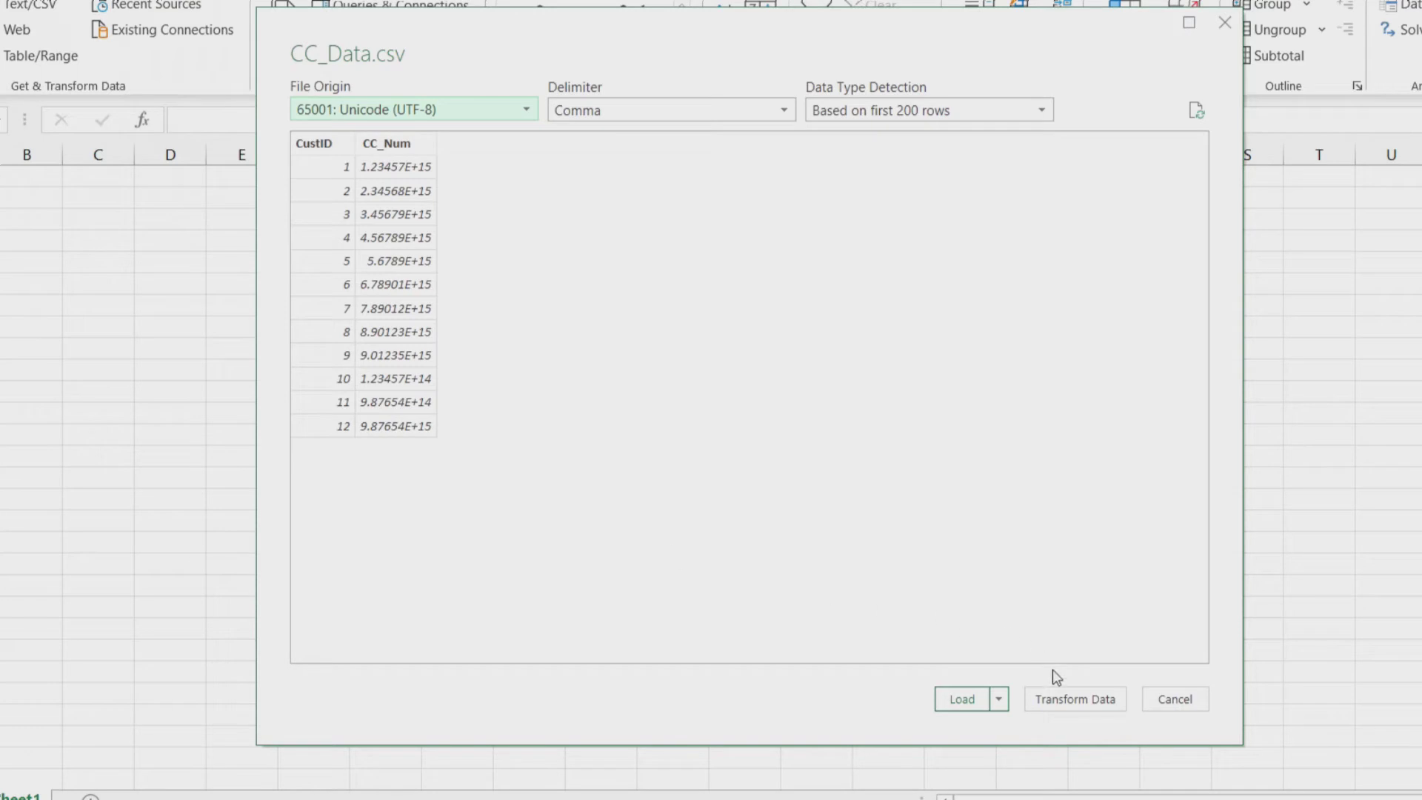
{"action": "left_click", "coordinate": [1081, 701]}
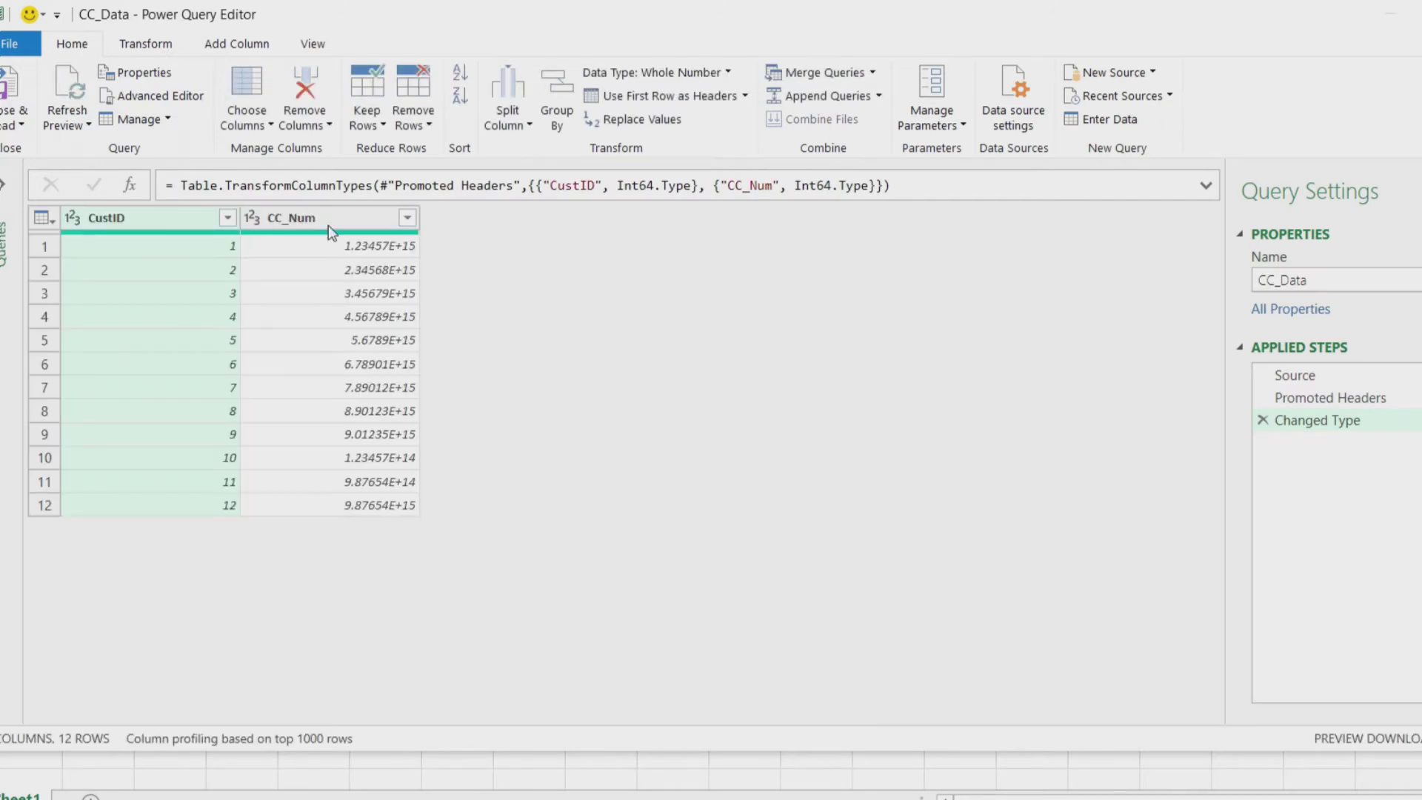
Step: Change the CC_Num column's data type to Text, replacing the current type conversion
{"action": "left_click", "coordinate": [331, 215]}
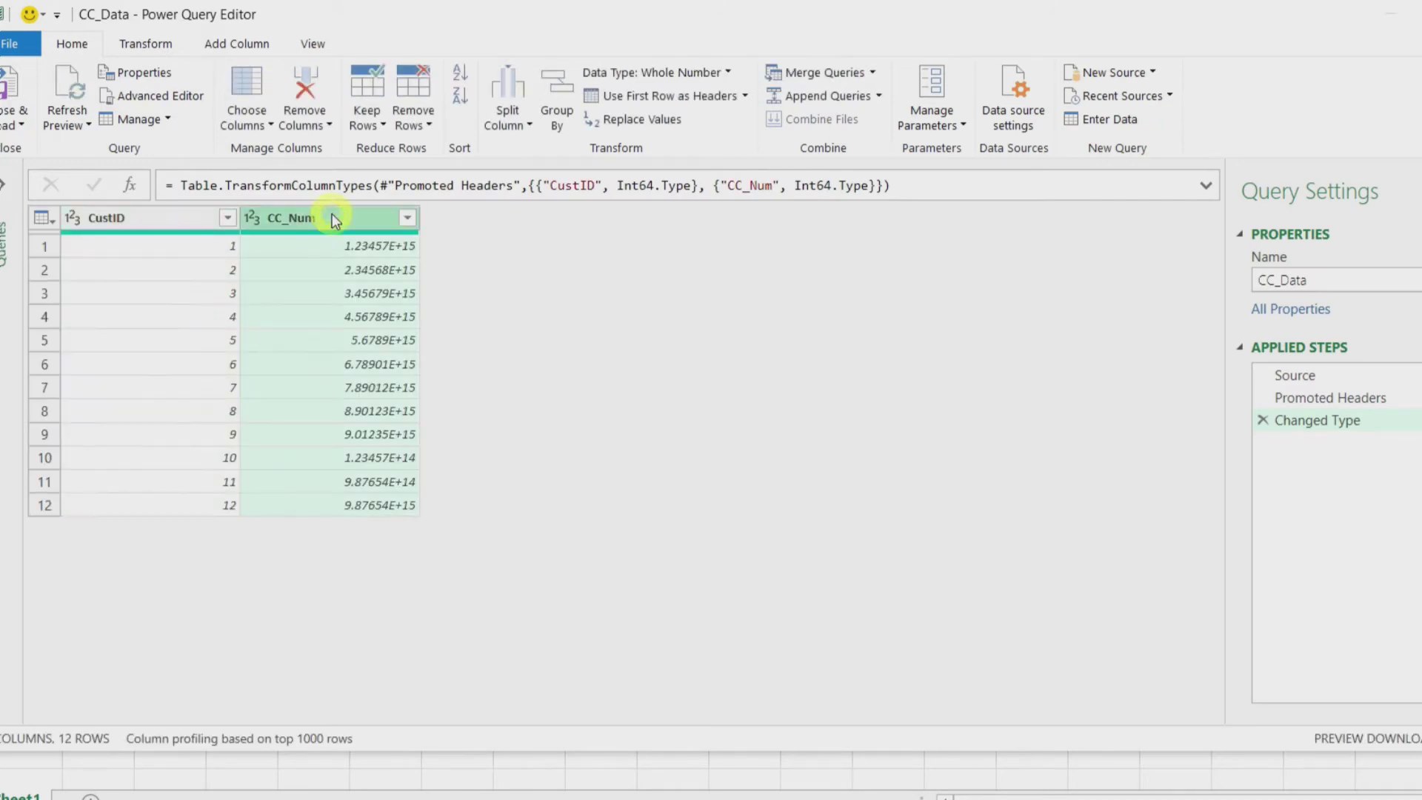
{"action": "left_click", "coordinate": [146, 46]}
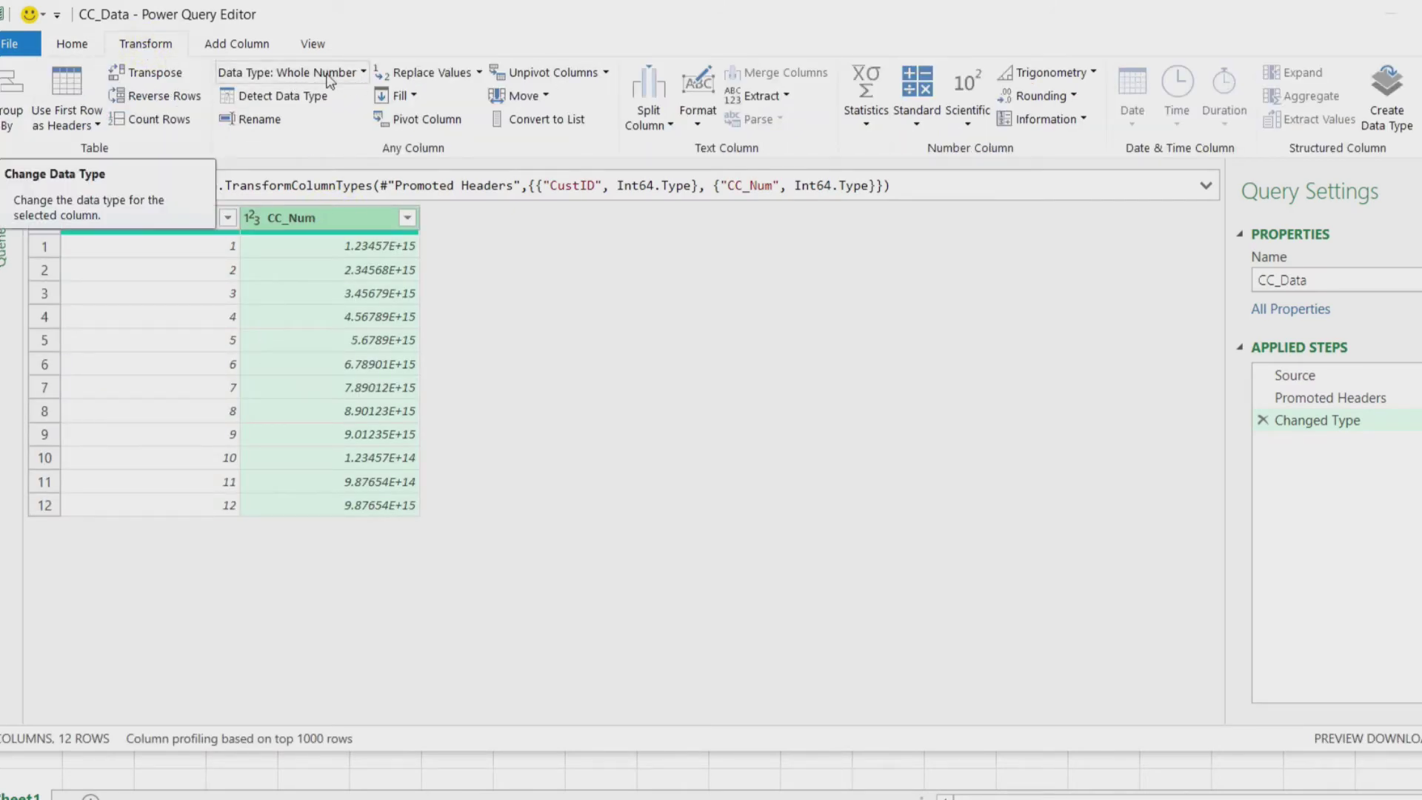
{"action": "left_click", "coordinate": [364, 76]}
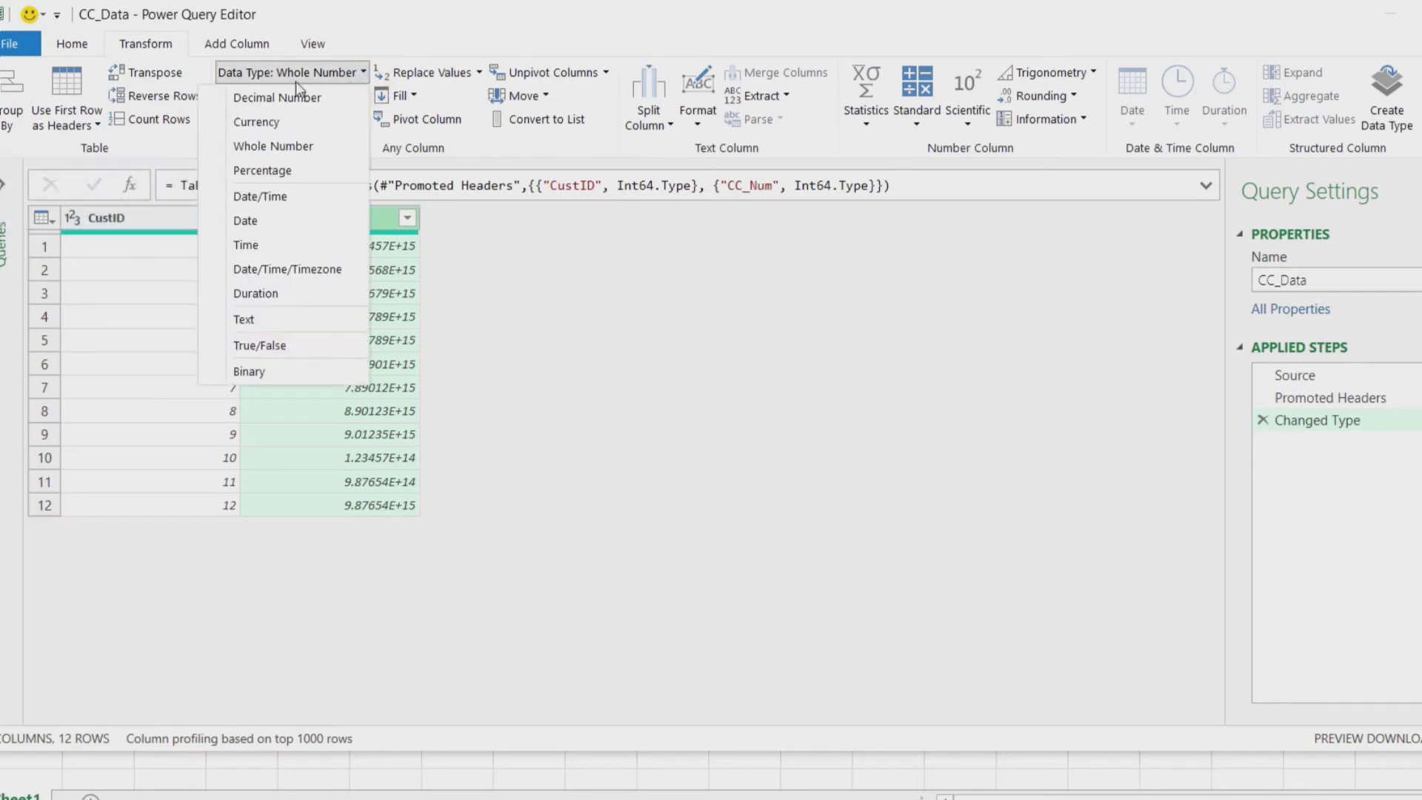
{"action": "left_click", "coordinate": [252, 318]}
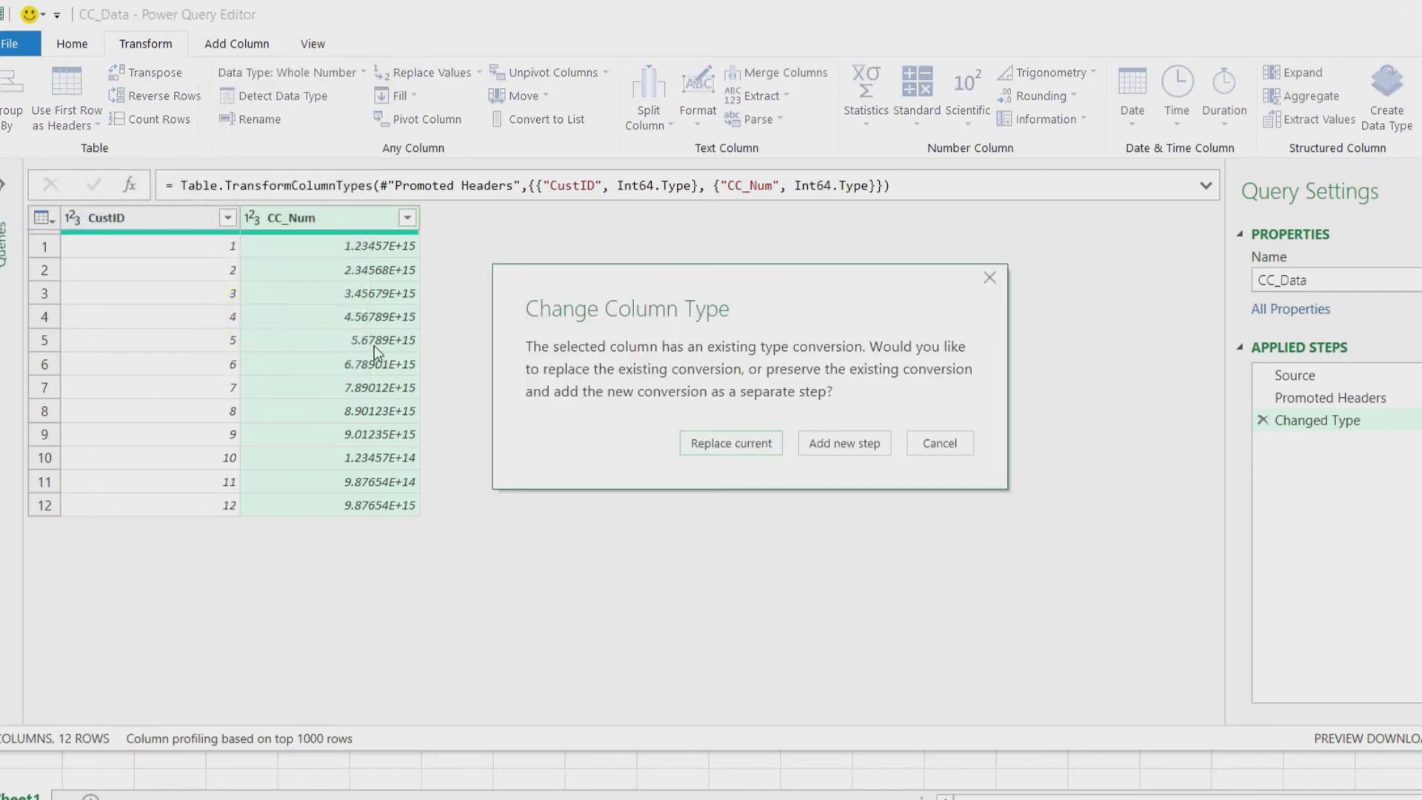
{"action": "left_click", "coordinate": [731, 444]}
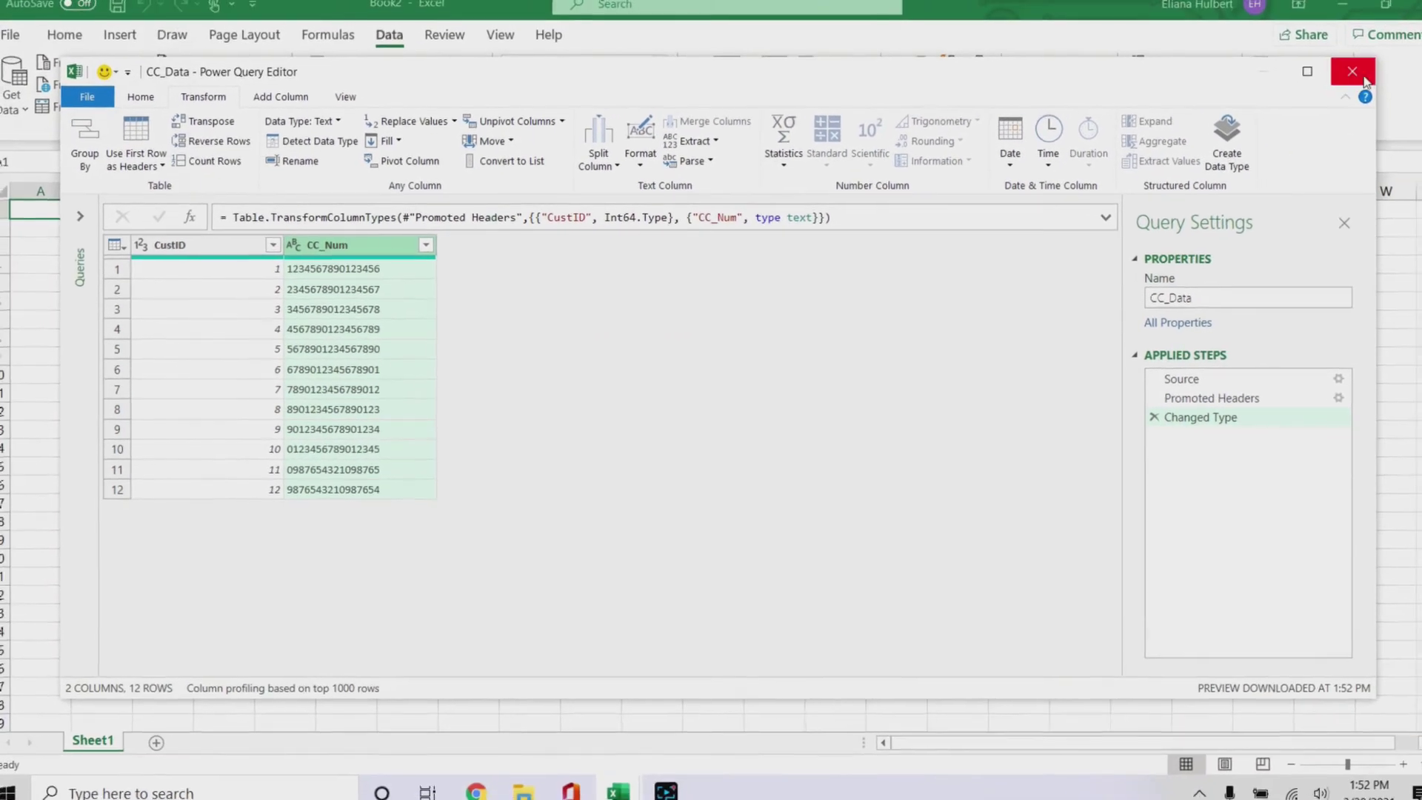
Step: Close Power Query keeping changes to load the CC_Data table, then choose Convert to Range
{"action": "left_click", "coordinate": [1364, 79]}
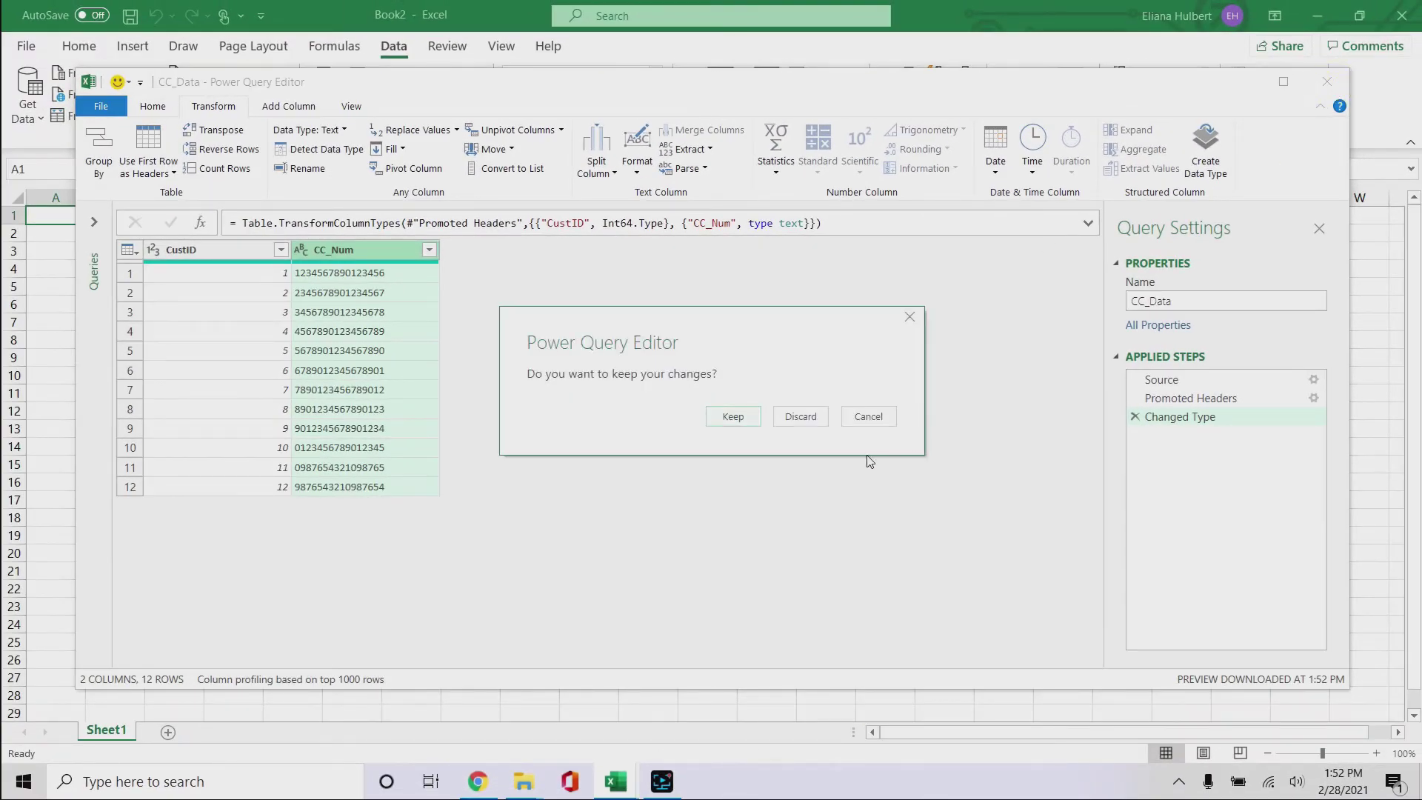
{"action": "left_click", "coordinate": [735, 419]}
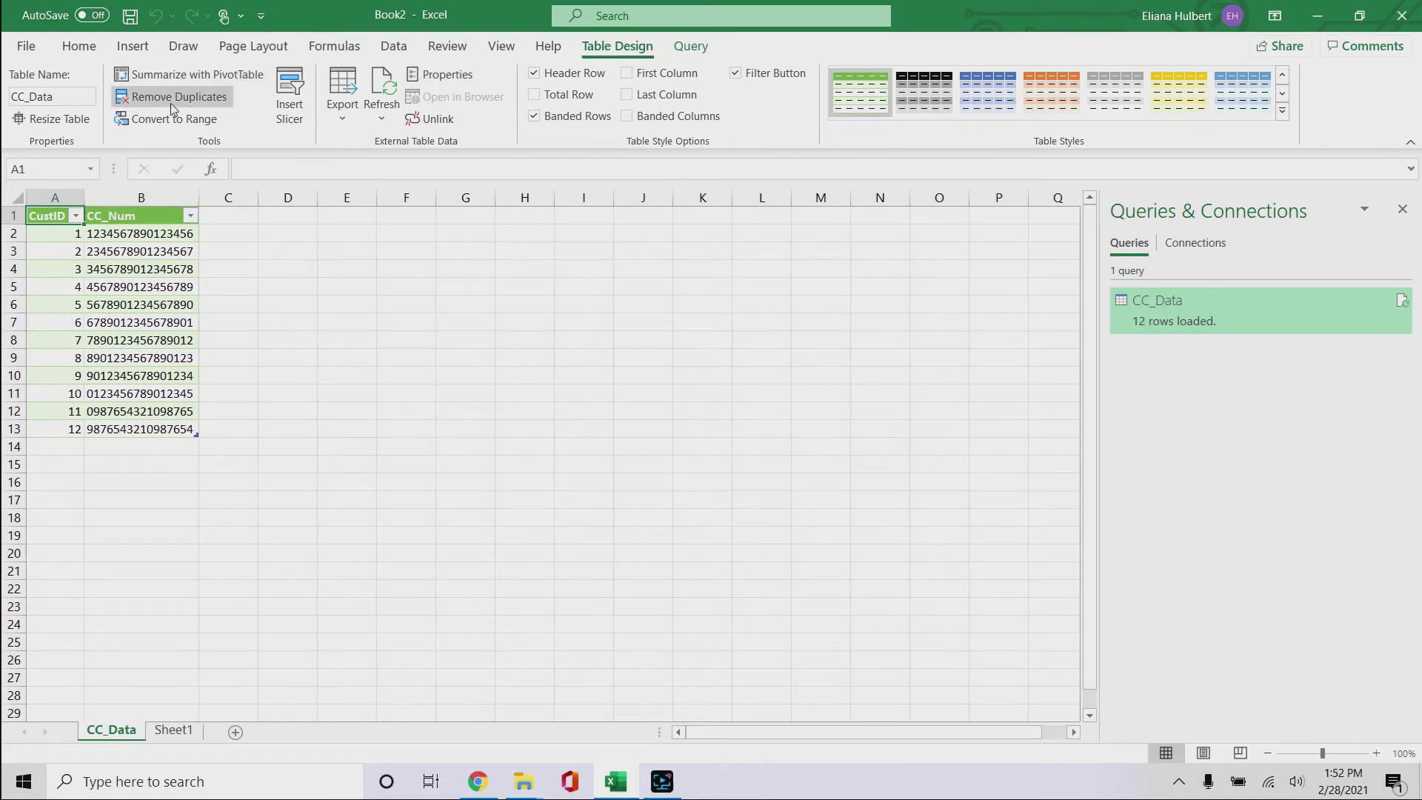
{"action": "left_click", "coordinate": [148, 123]}
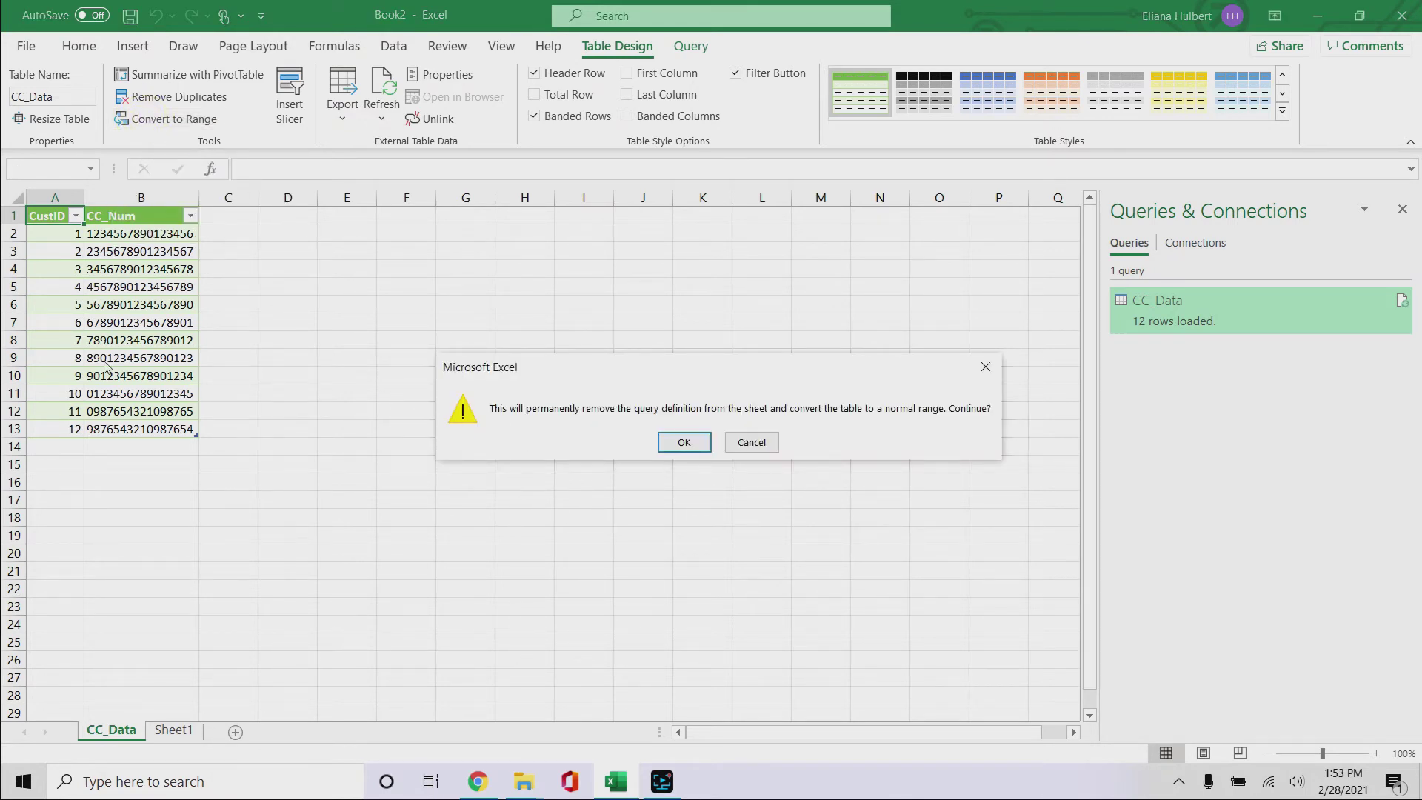
Step: Confirm unlinking the CC_Data table from its query and inspect the card number in B4
{"action": "left_click", "coordinate": [690, 444]}
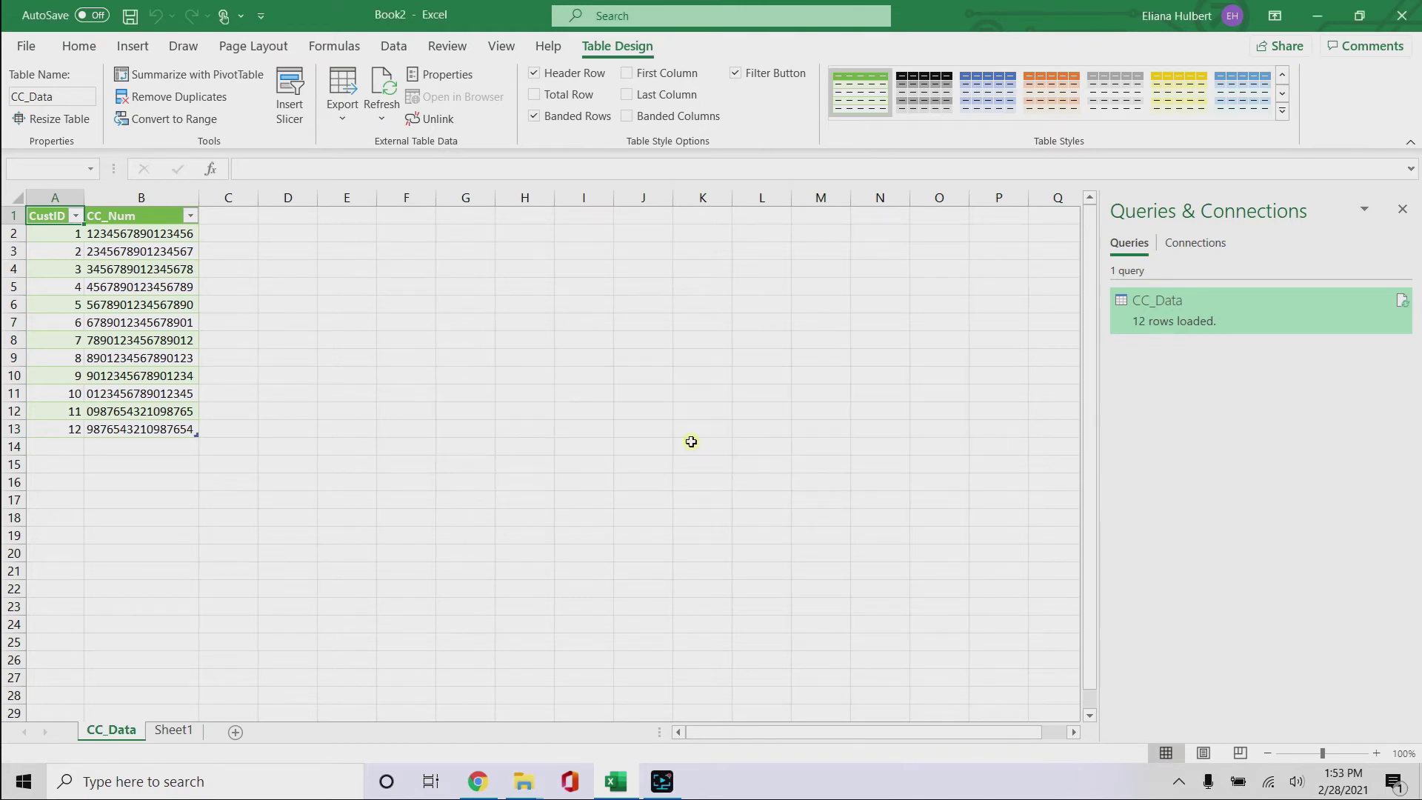
{"action": "left_click", "coordinate": [133, 269]}
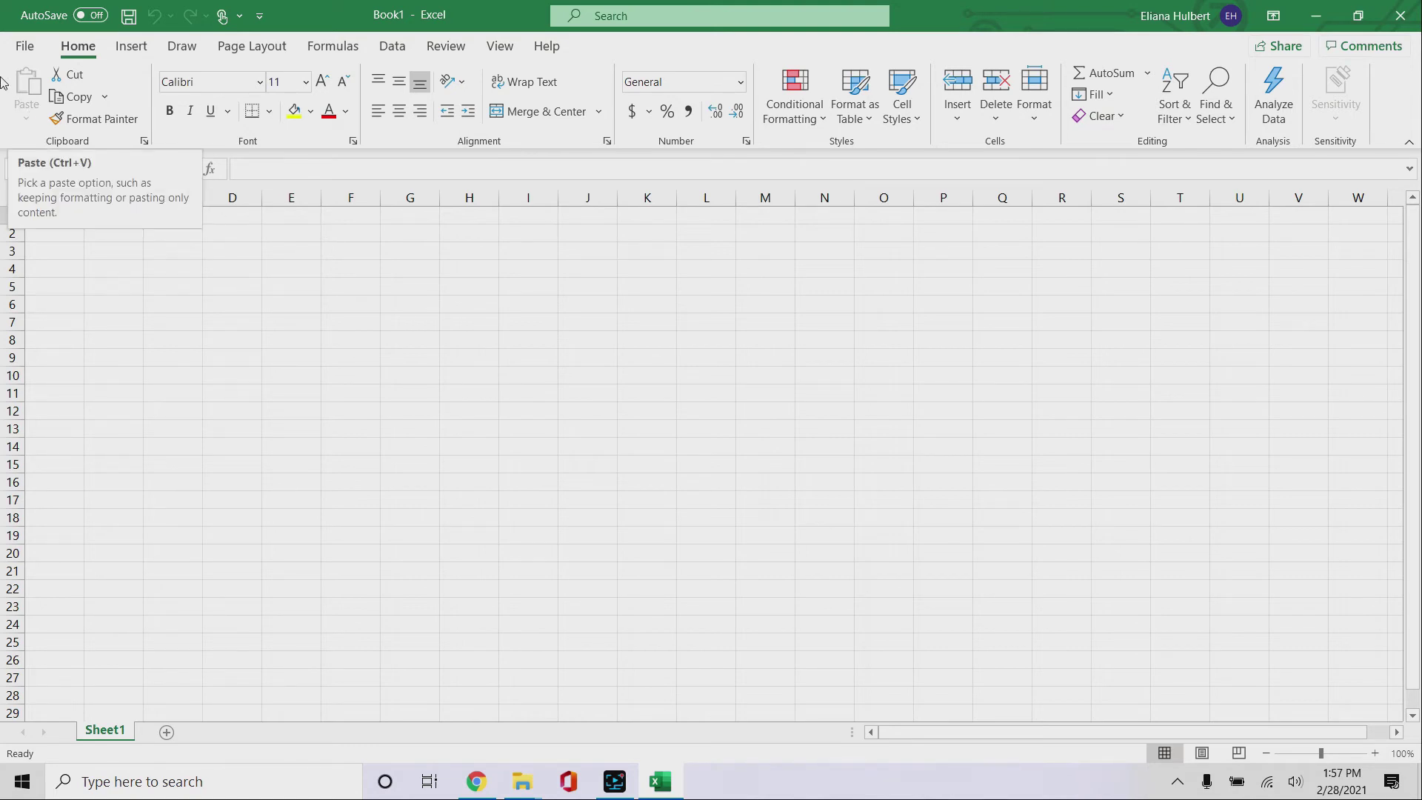
Step: Enable the From Text (Legacy) import wizard in Excel's Data options
{"action": "left_click", "coordinate": [24, 46]}
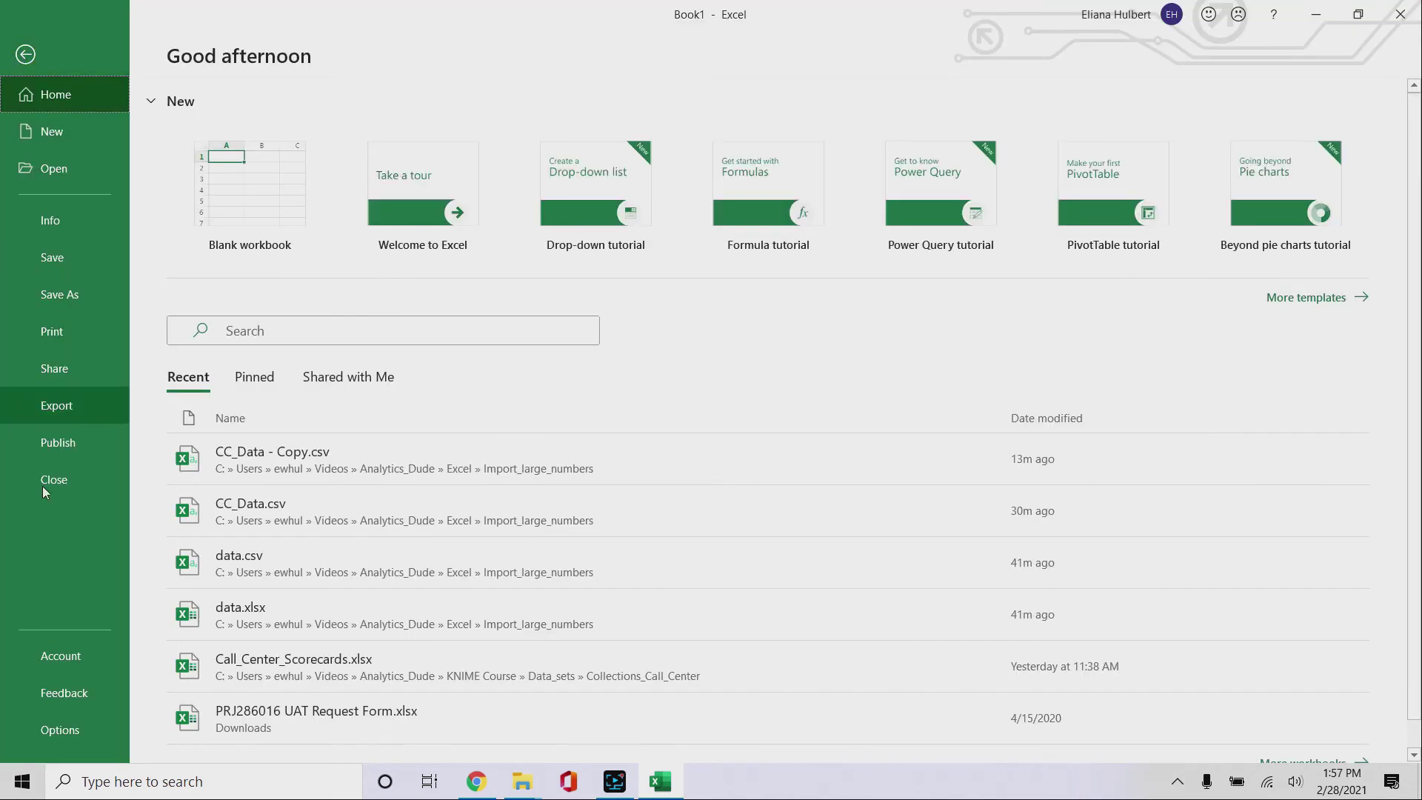
{"action": "left_click", "coordinate": [81, 740]}
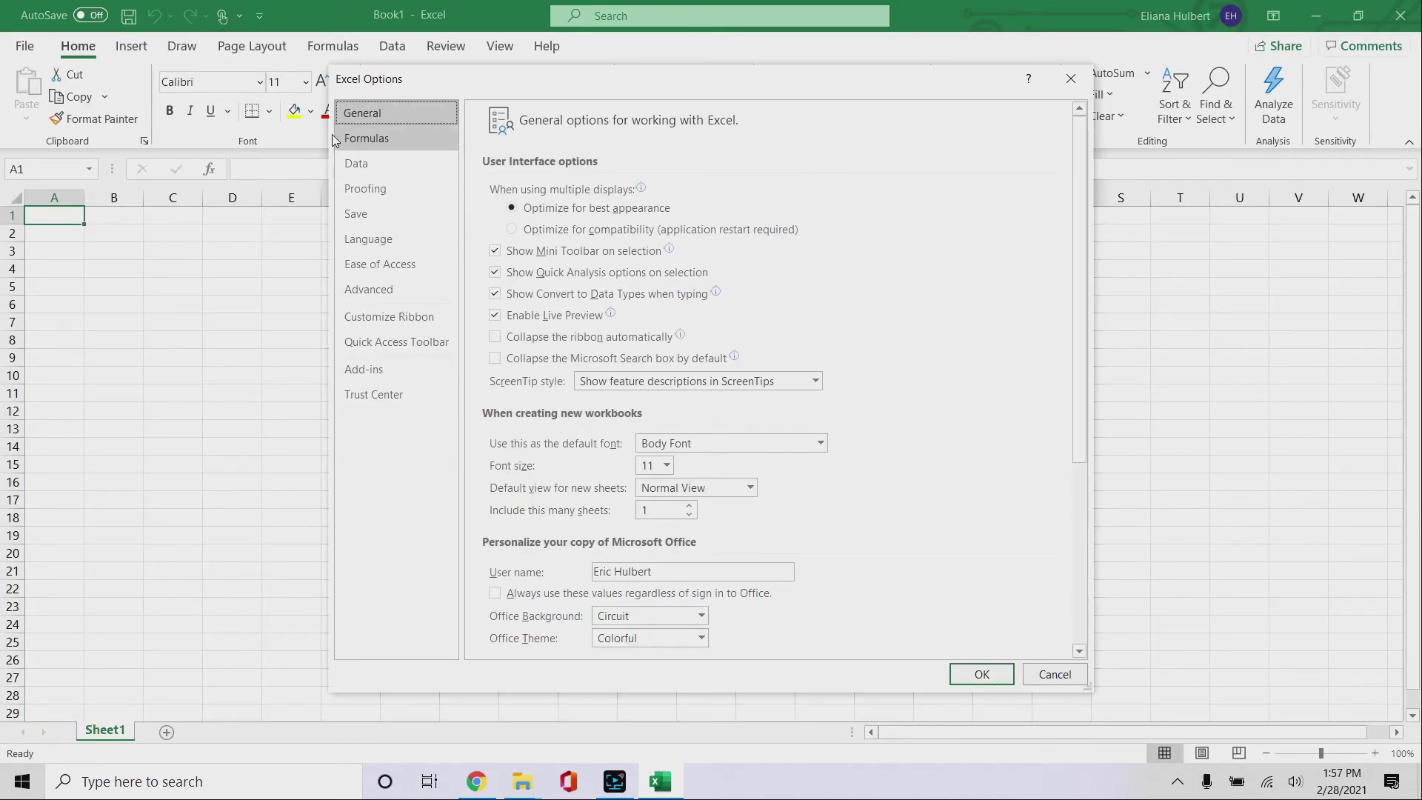
{"action": "left_click", "coordinate": [380, 165]}
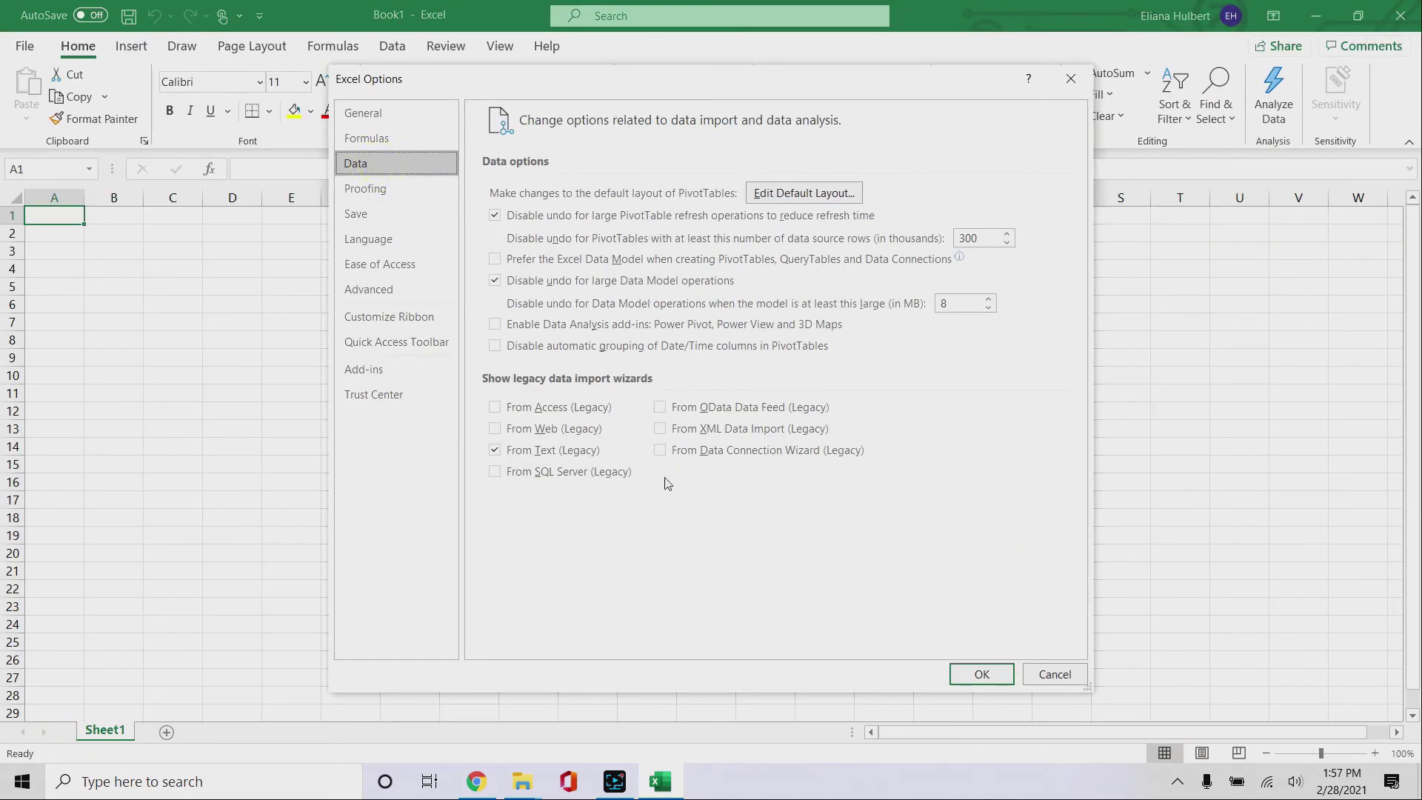
{"action": "left_click", "coordinate": [550, 453]}
{"action": "left_click", "coordinate": [1003, 672]}
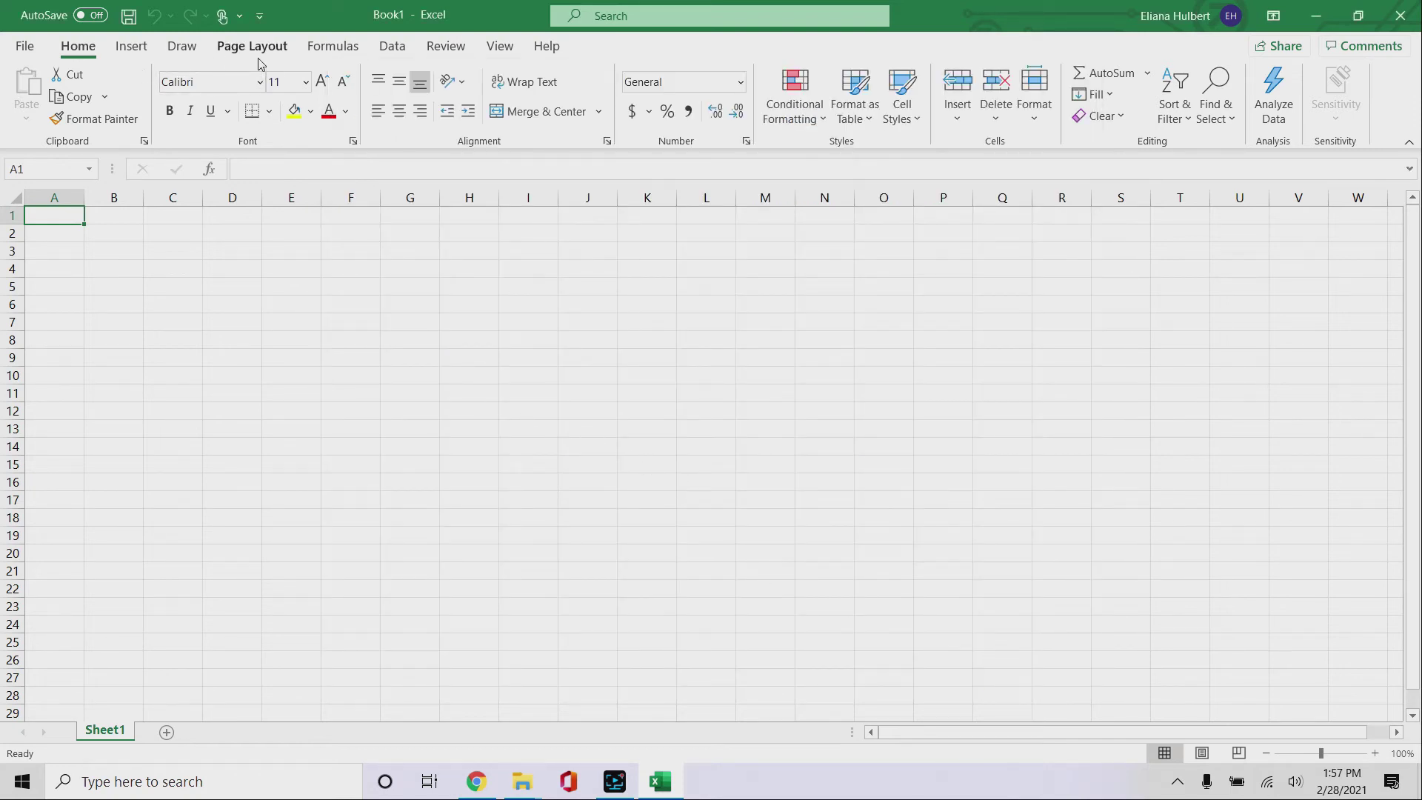
Step: Search 'text import wiz' and open CC_Data.csv from Import_large_numbers via Get Data From Text
{"action": "left_click", "coordinate": [618, 15]}
{"action": "type", "text": "te"}
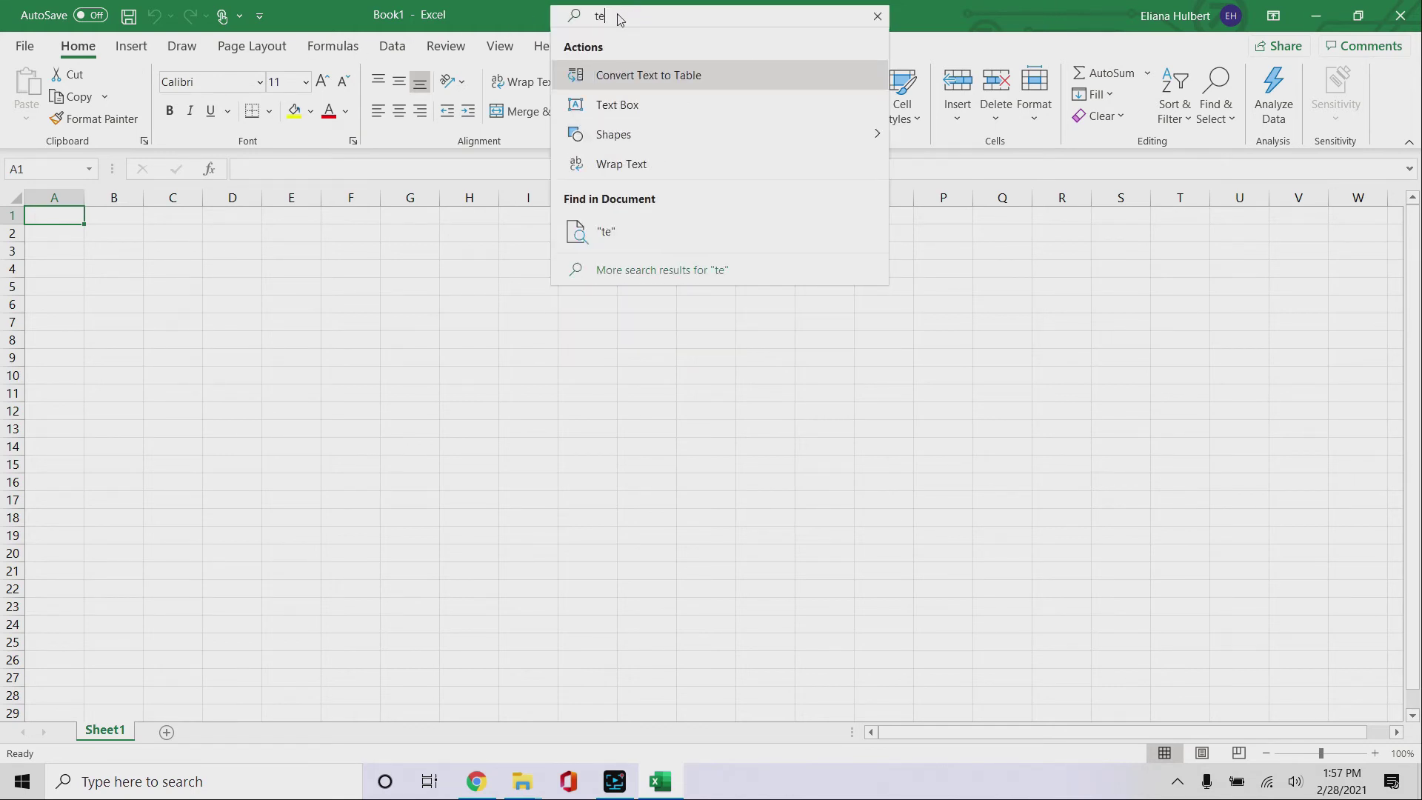
{"action": "type", "text": "xt import wi"}
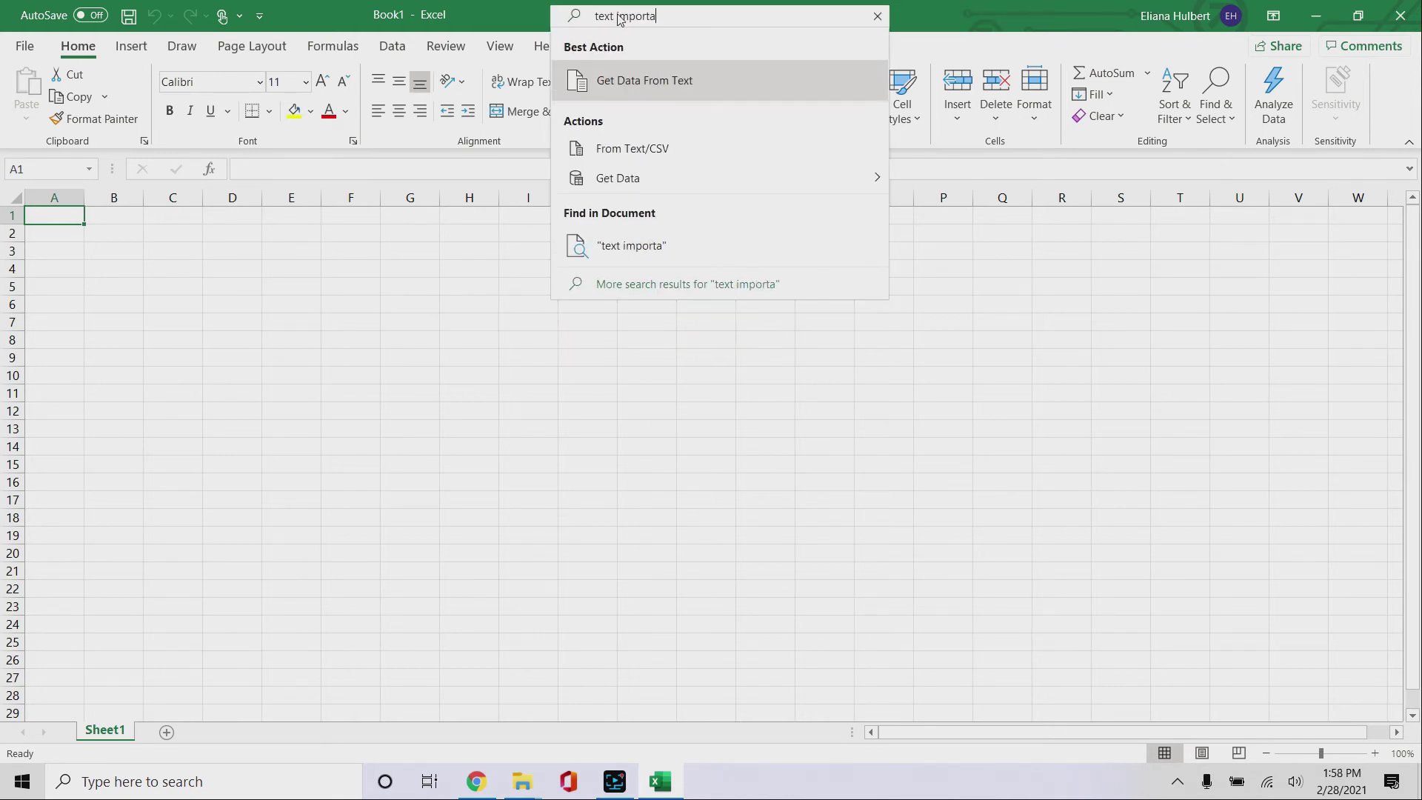
{"action": "type", "text": "z"}
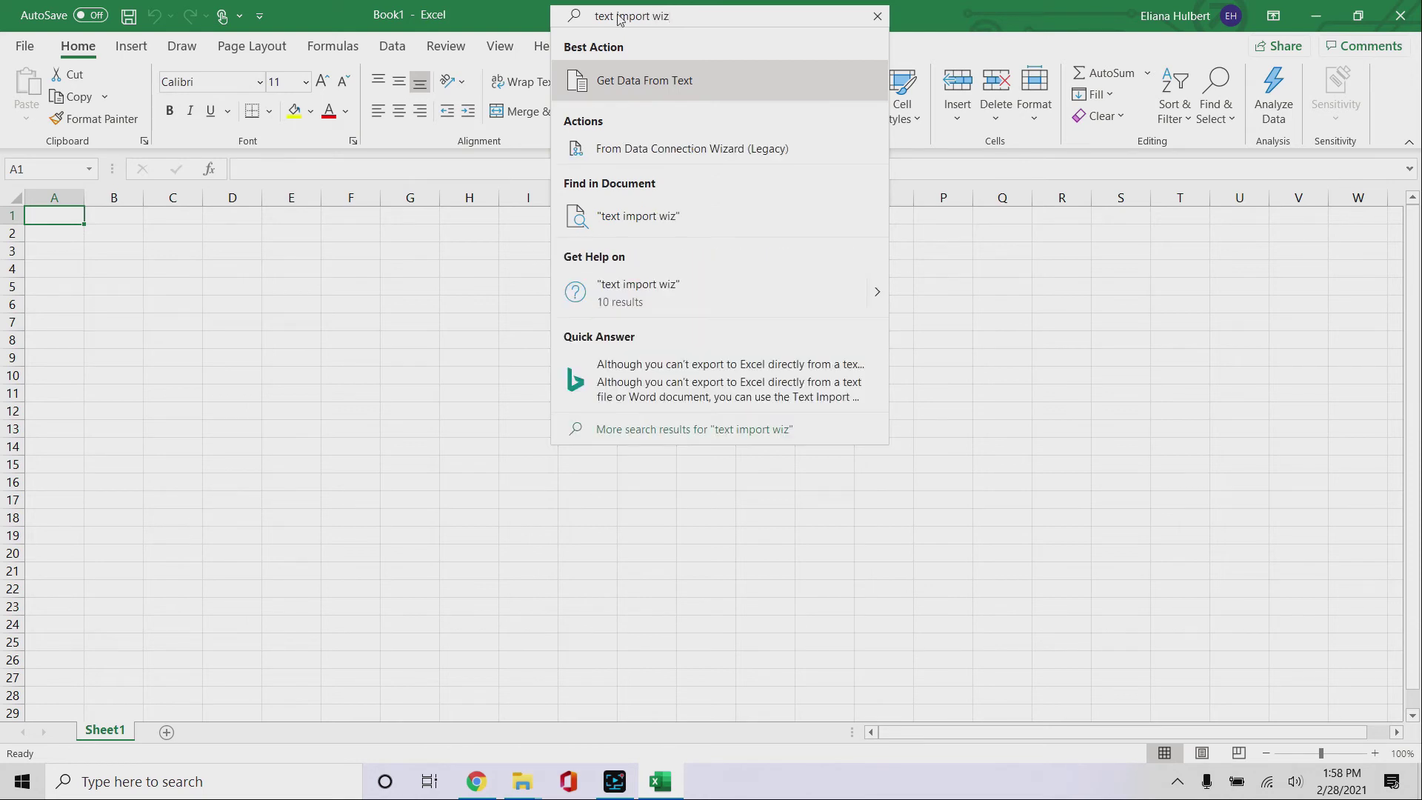
{"action": "left_click", "coordinate": [675, 86]}
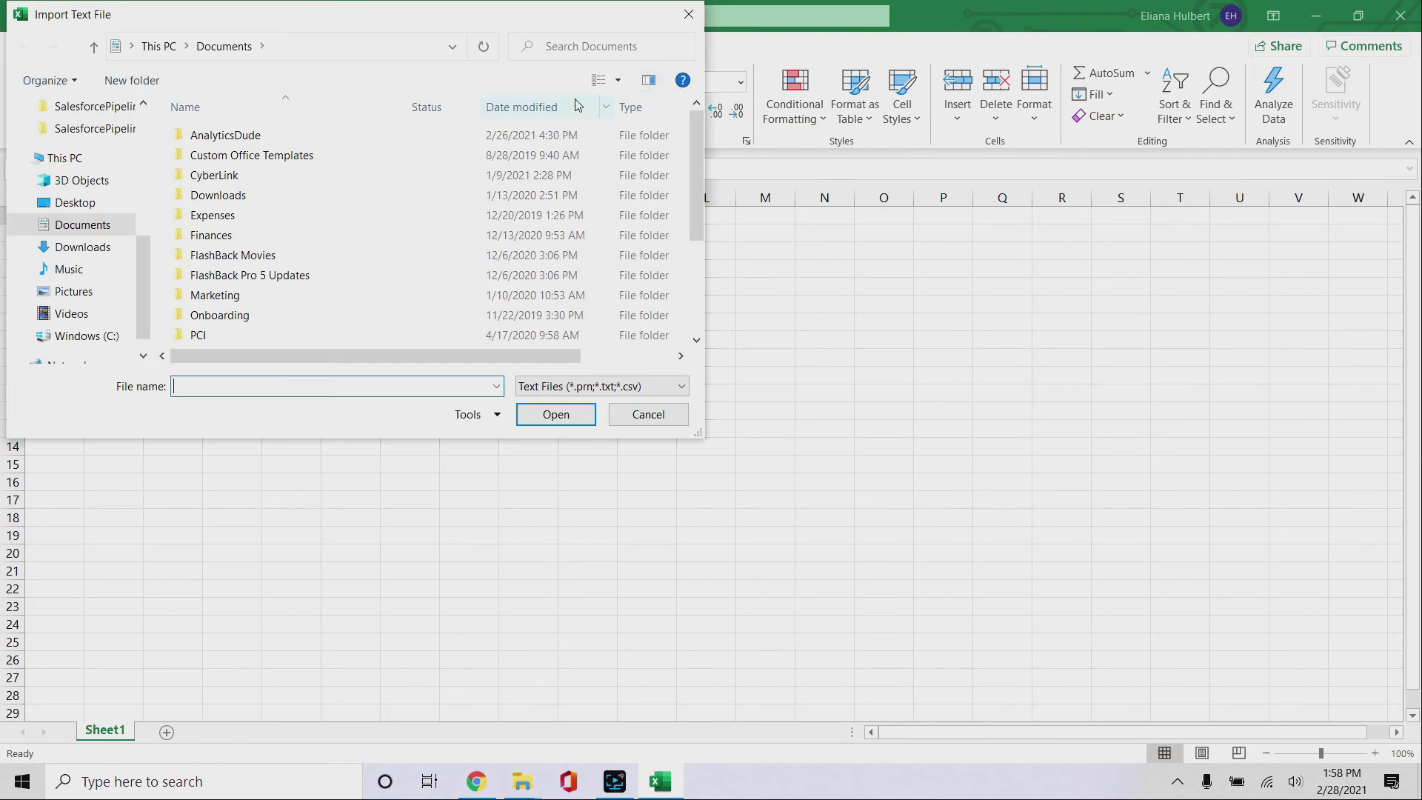
{"action": "left_click", "coordinate": [71, 313]}
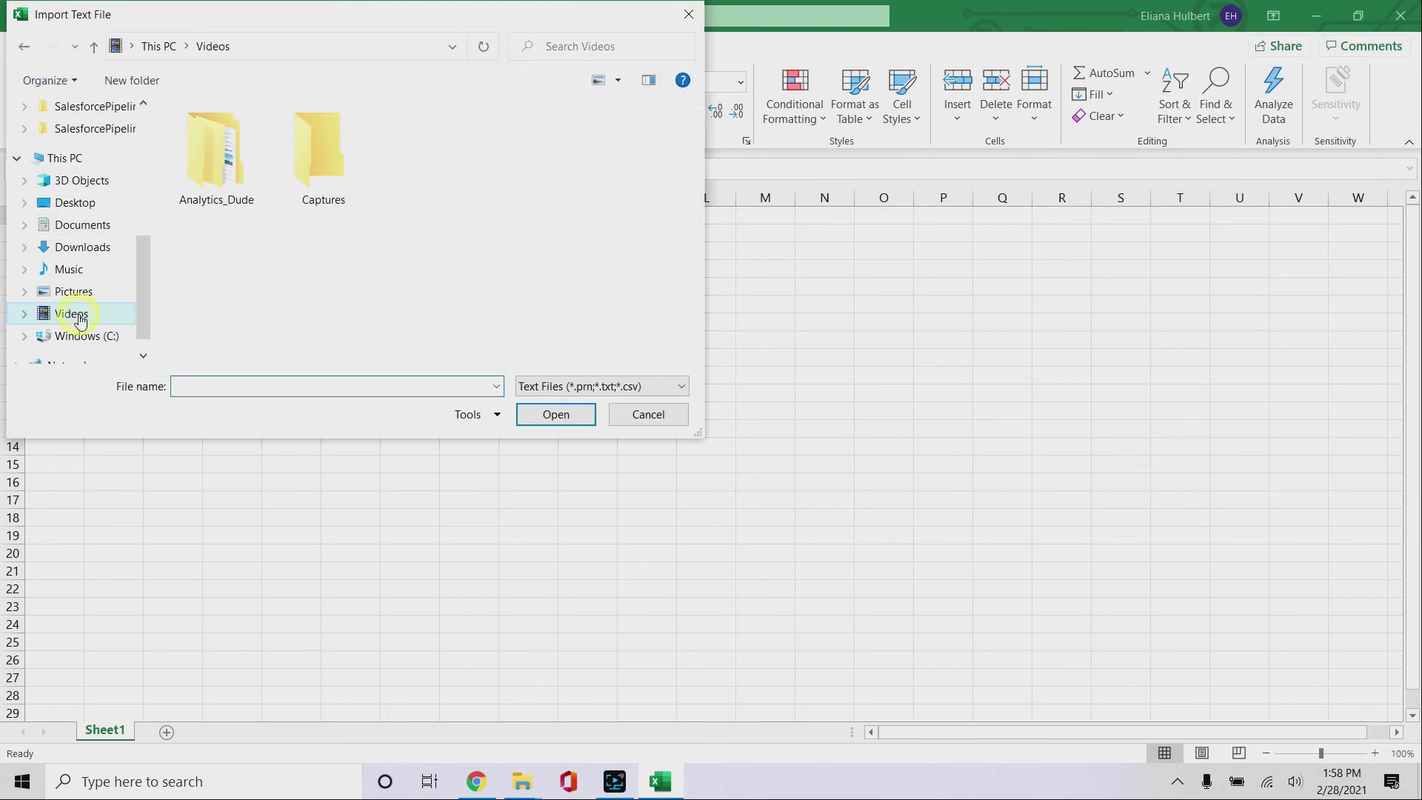
{"action": "double_click", "coordinate": [239, 133]}
{"action": "double_click", "coordinate": [252, 293]}
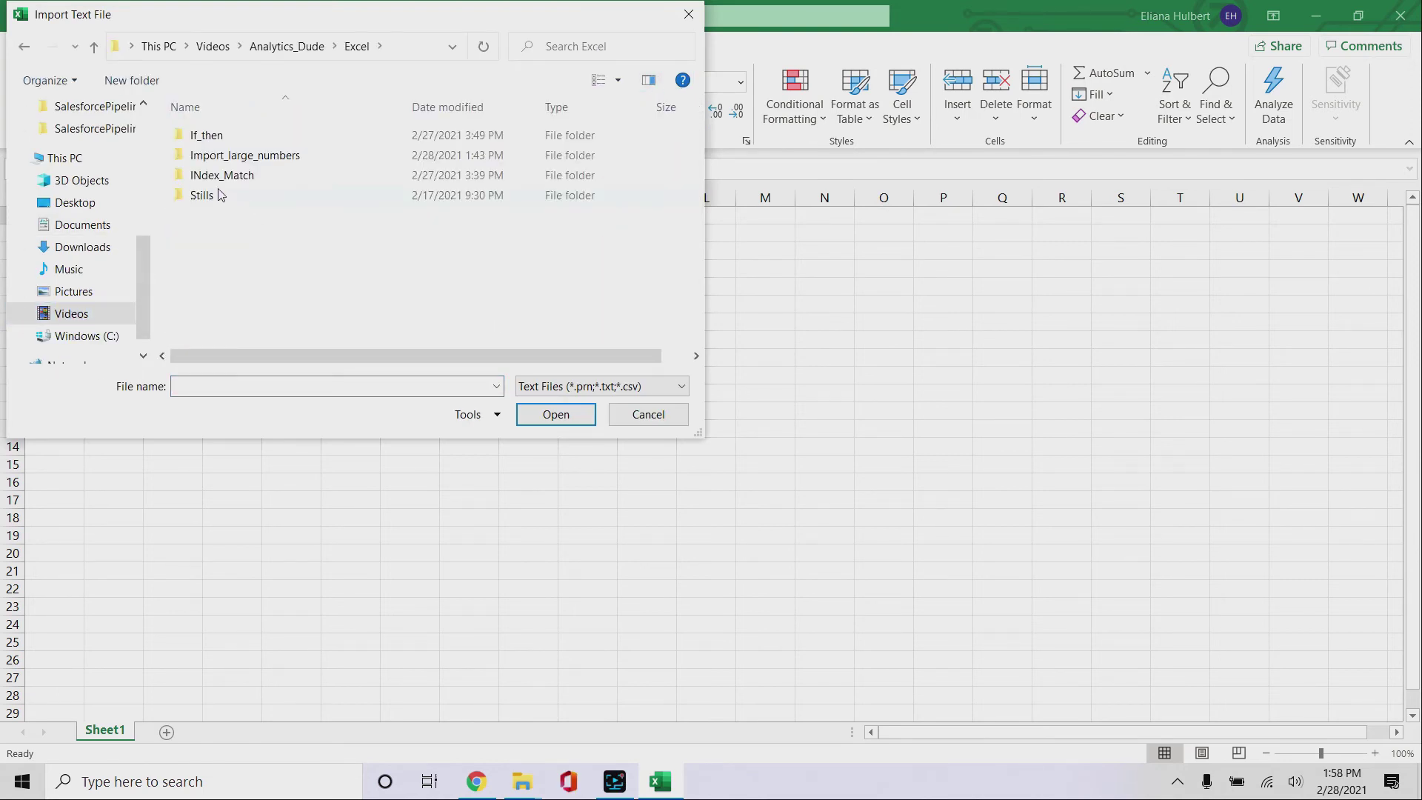
{"action": "double_click", "coordinate": [228, 156]}
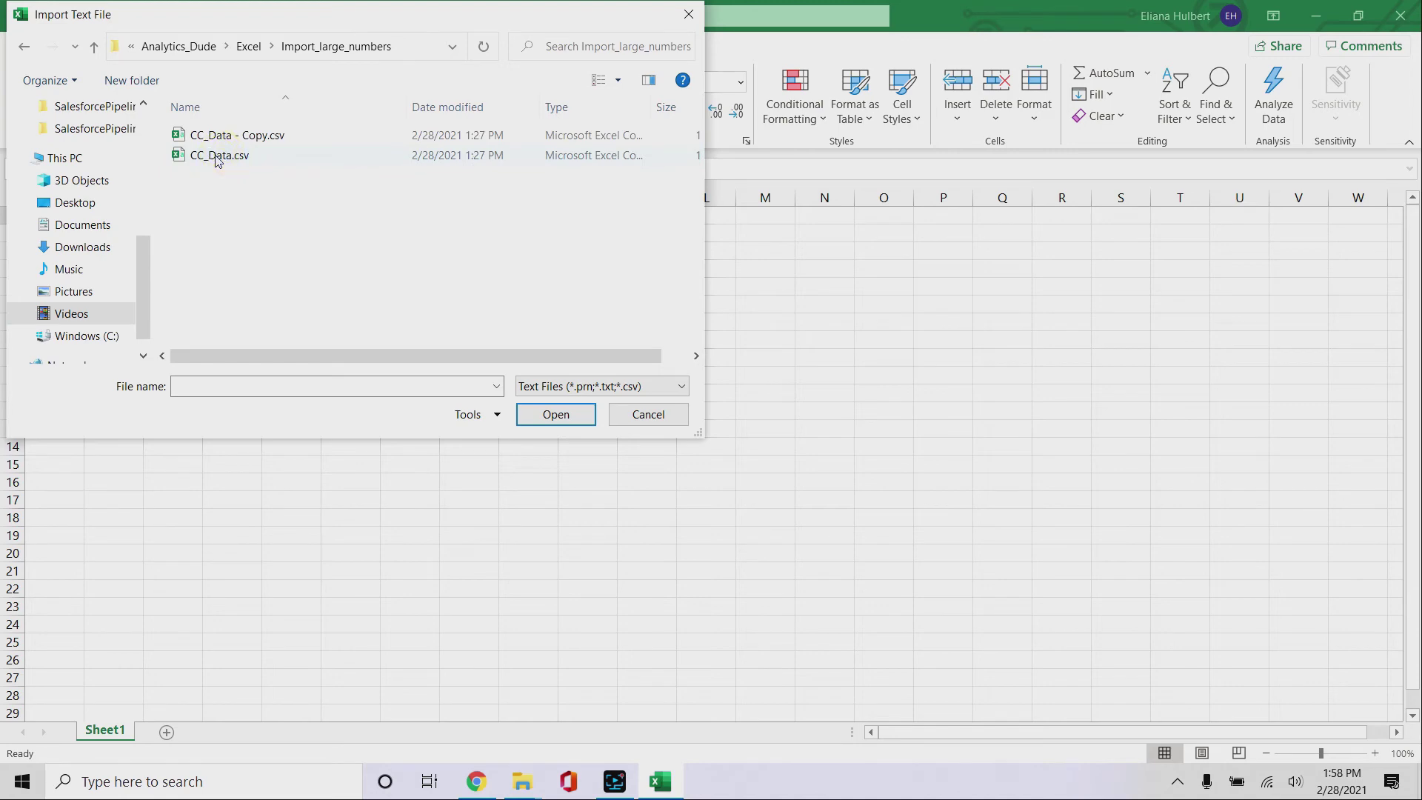
{"action": "double_click", "coordinate": [217, 157]}
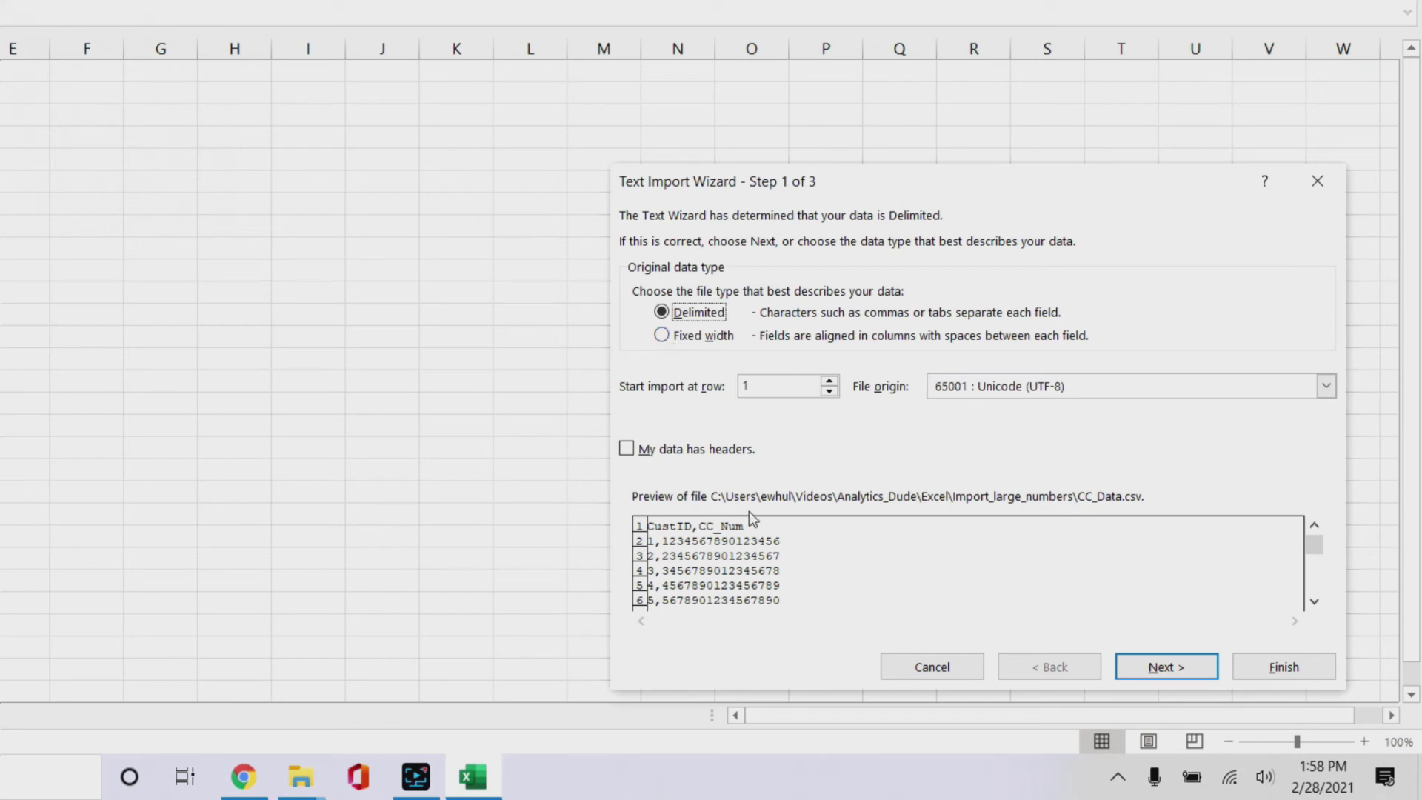
Step: Mark the data as having headers and use Comma instead of Tab as the delimiter
{"action": "left_click", "coordinate": [629, 452]}
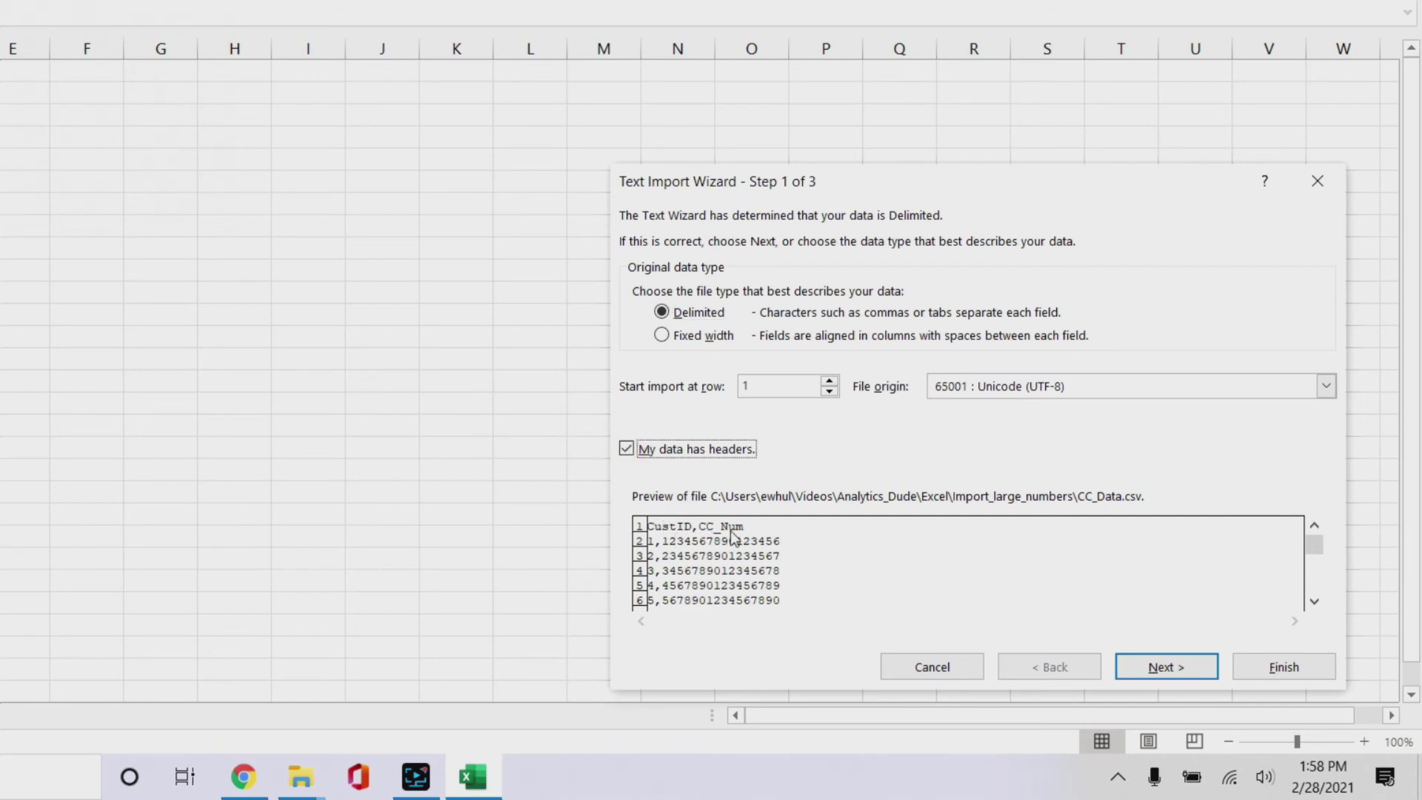
{"action": "left_click", "coordinate": [1166, 667]}
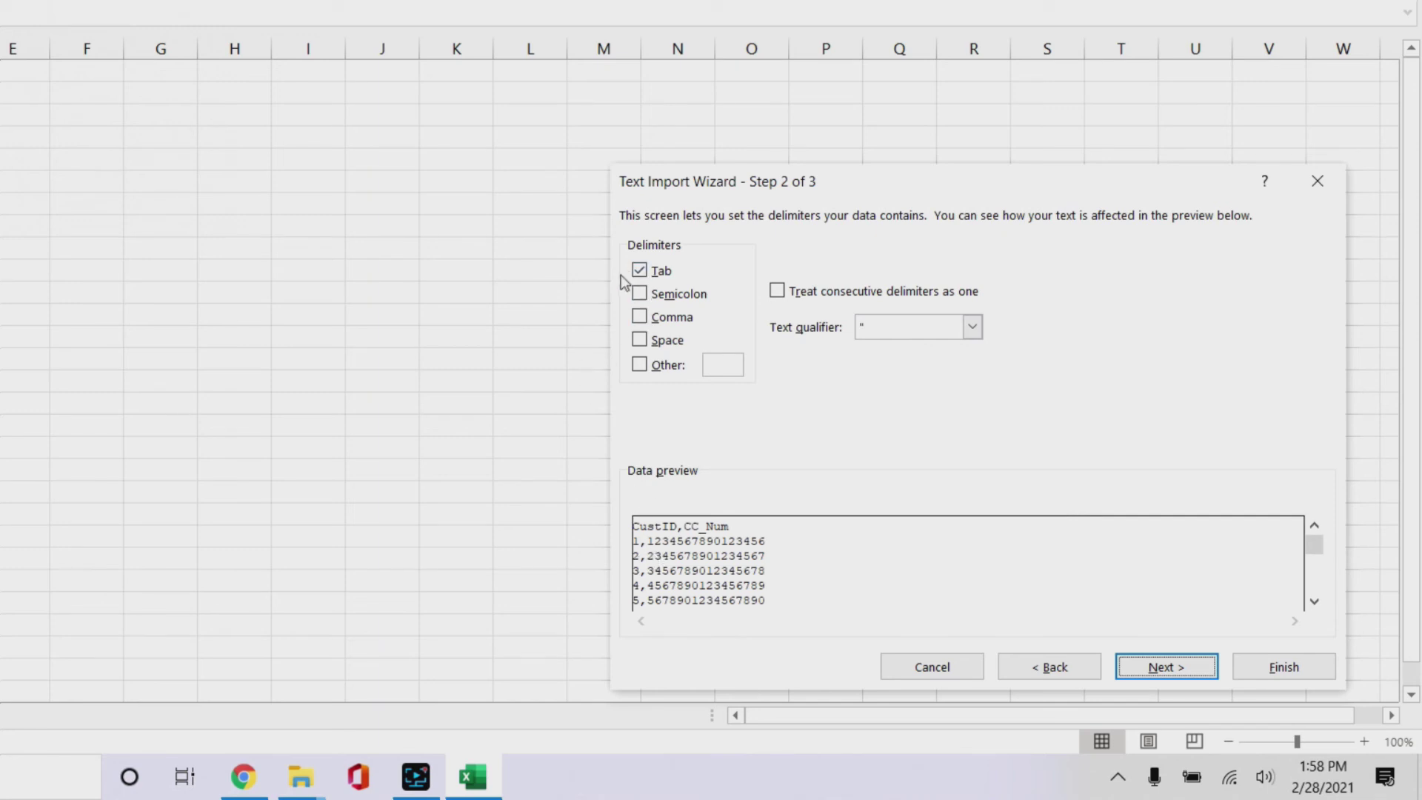
{"action": "left_click", "coordinate": [640, 271]}
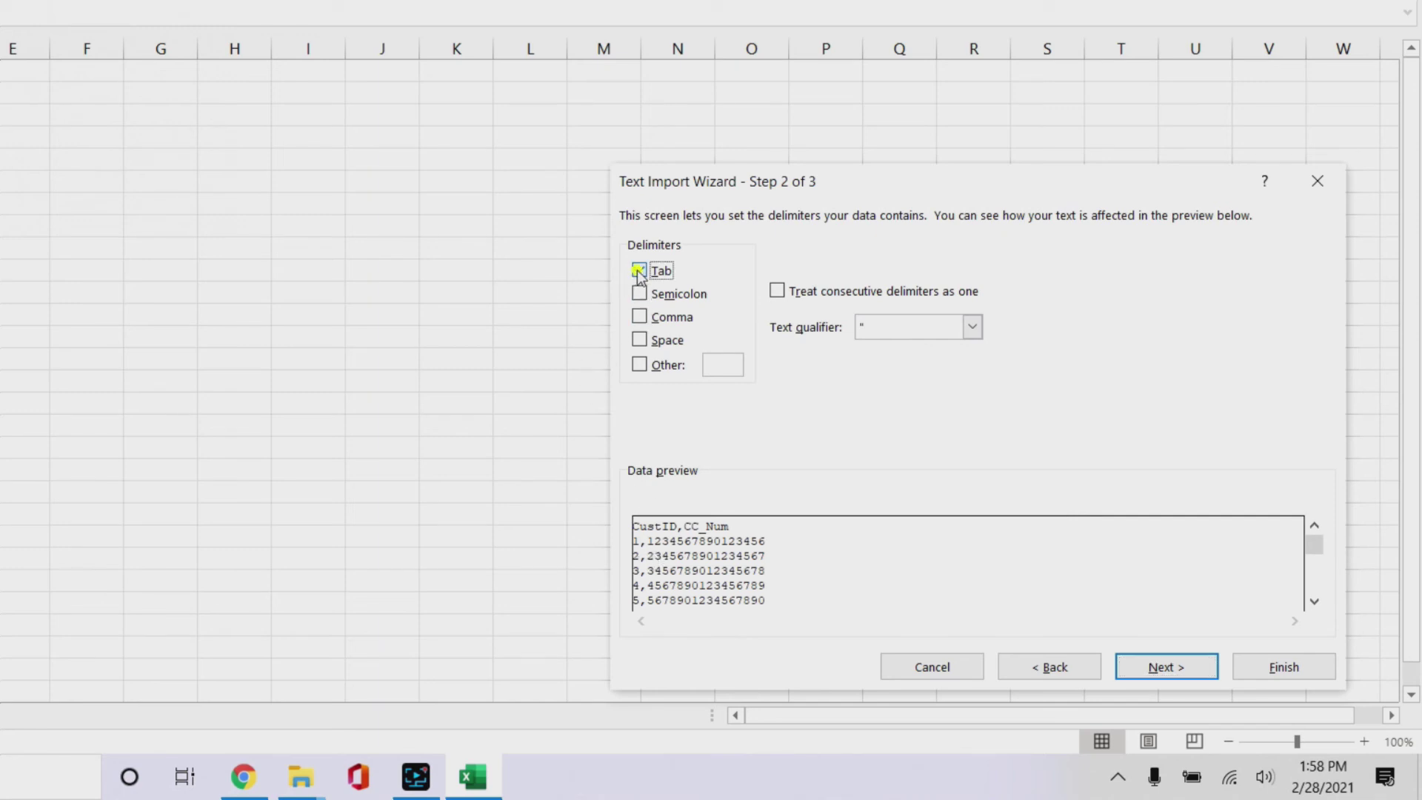
{"action": "left_click", "coordinate": [642, 319]}
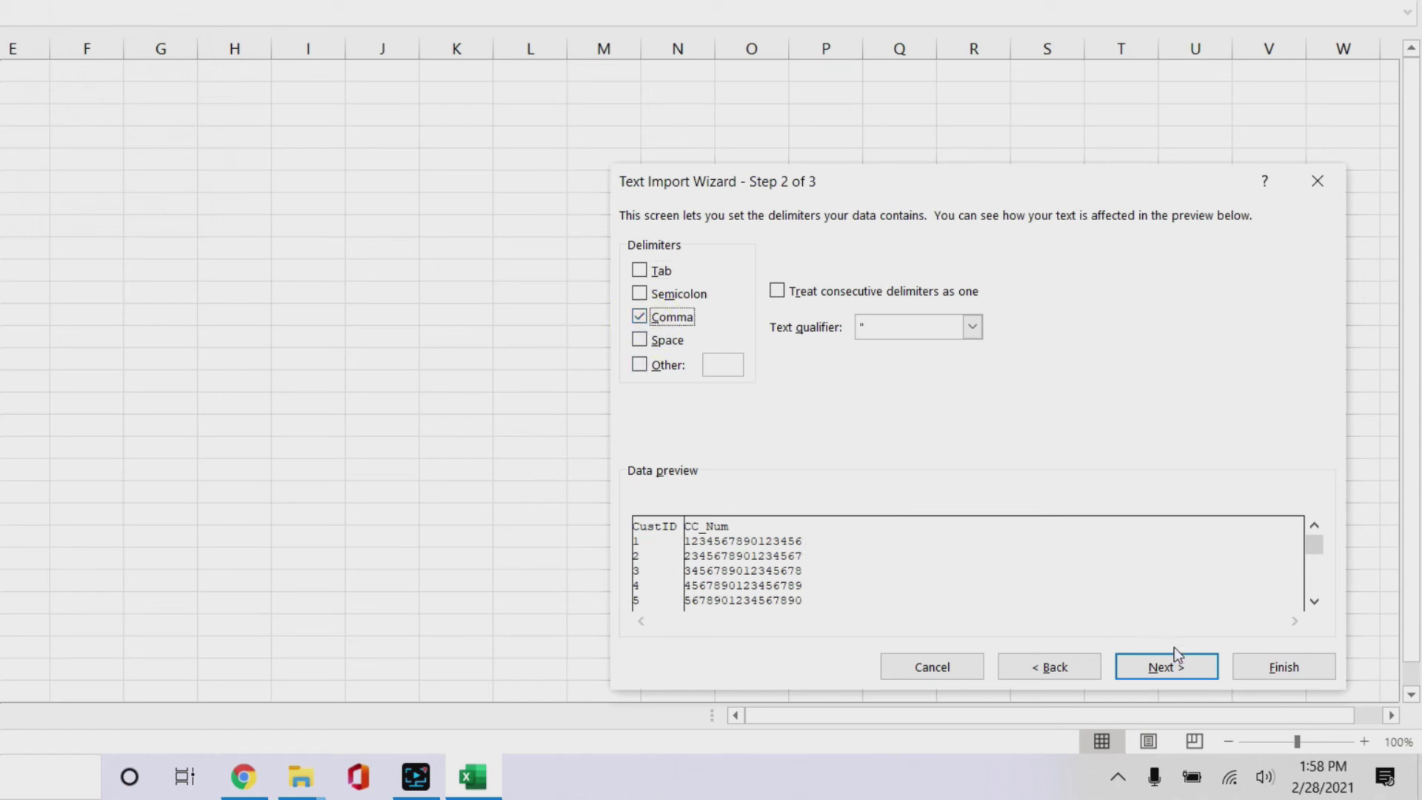
{"action": "left_click", "coordinate": [1205, 666]}
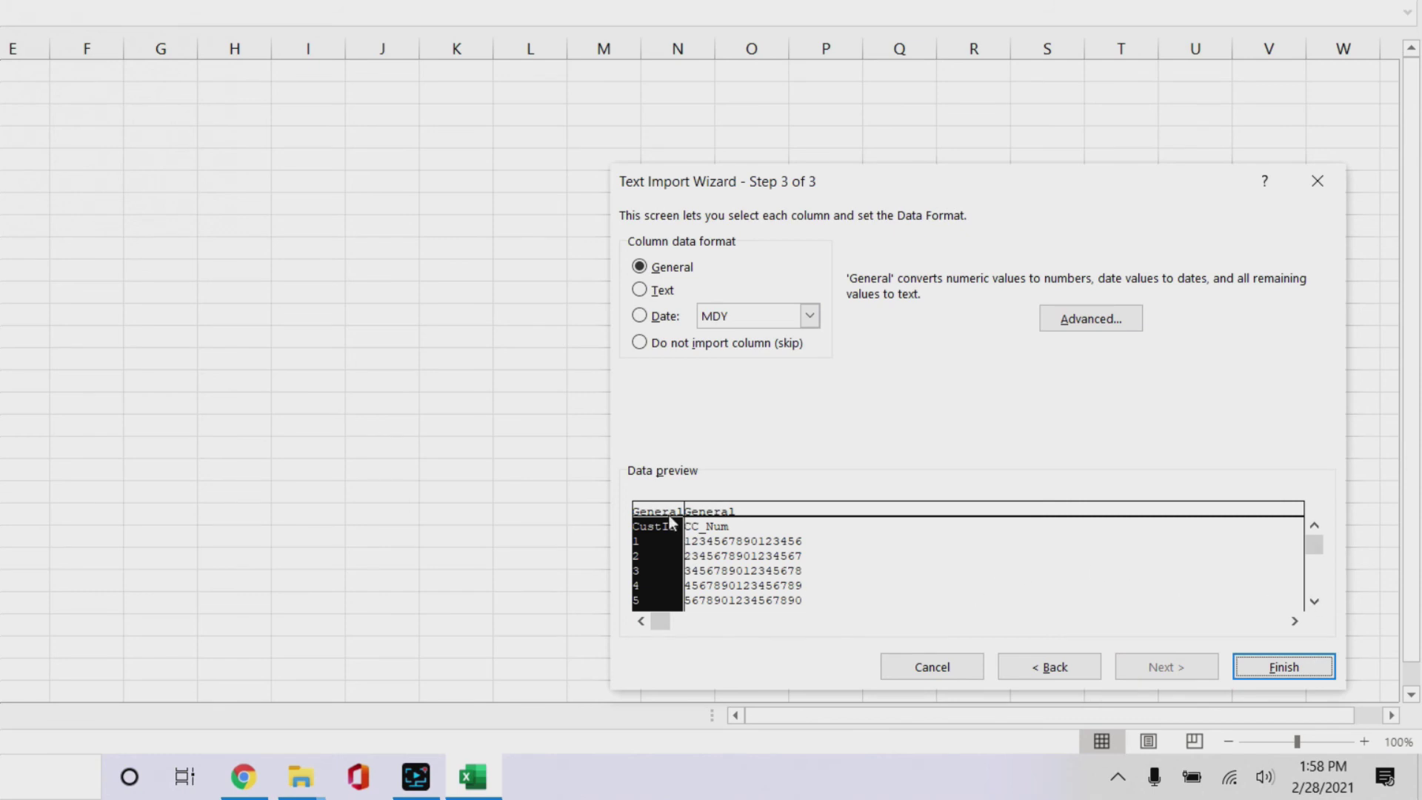
Step: Set the CustID and CC_Num columns to Text in Step 3 and finish the wizard
{"action": "left_click", "coordinate": [647, 296]}
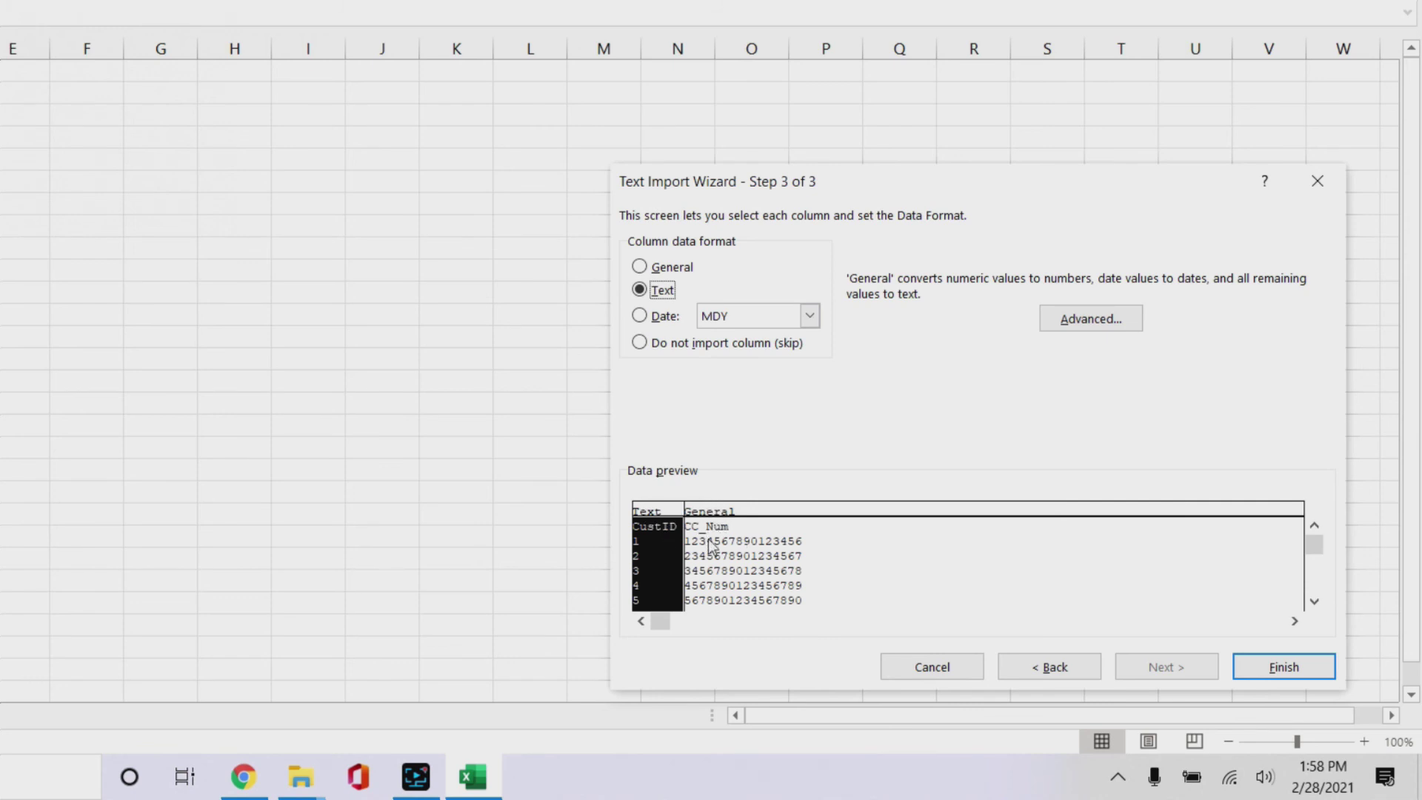
{"action": "left_click", "coordinate": [714, 514]}
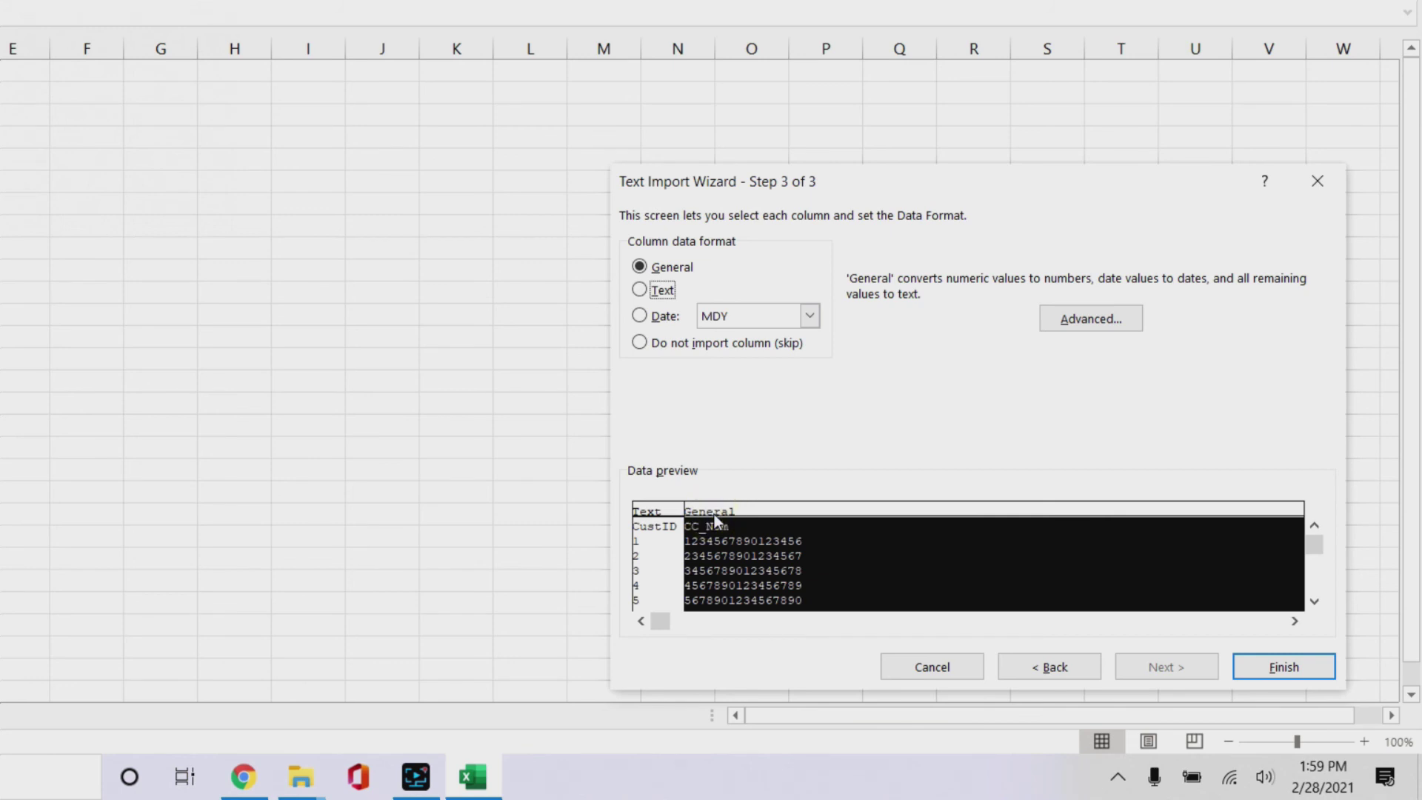
{"action": "left_click", "coordinate": [640, 290]}
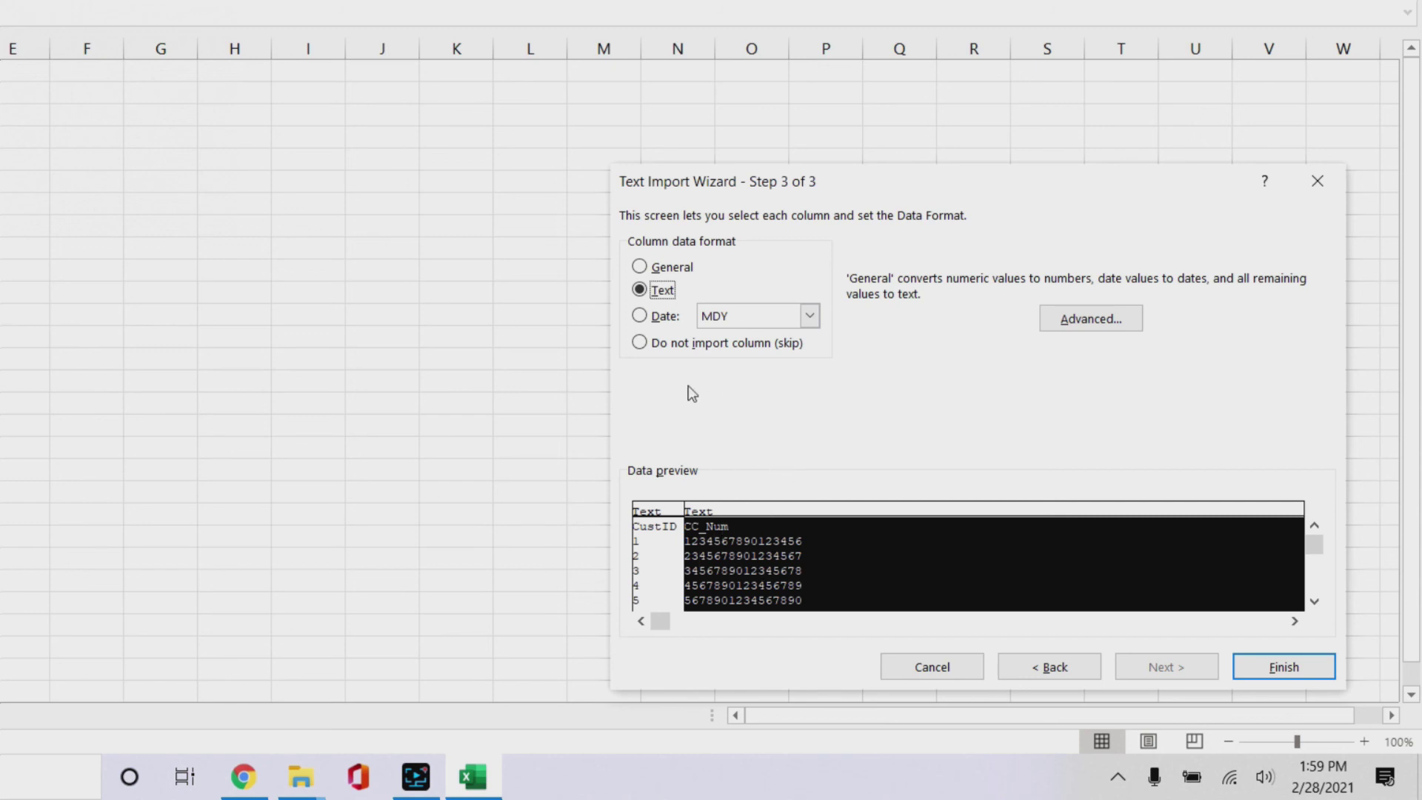
{"action": "left_click", "coordinate": [1299, 667]}
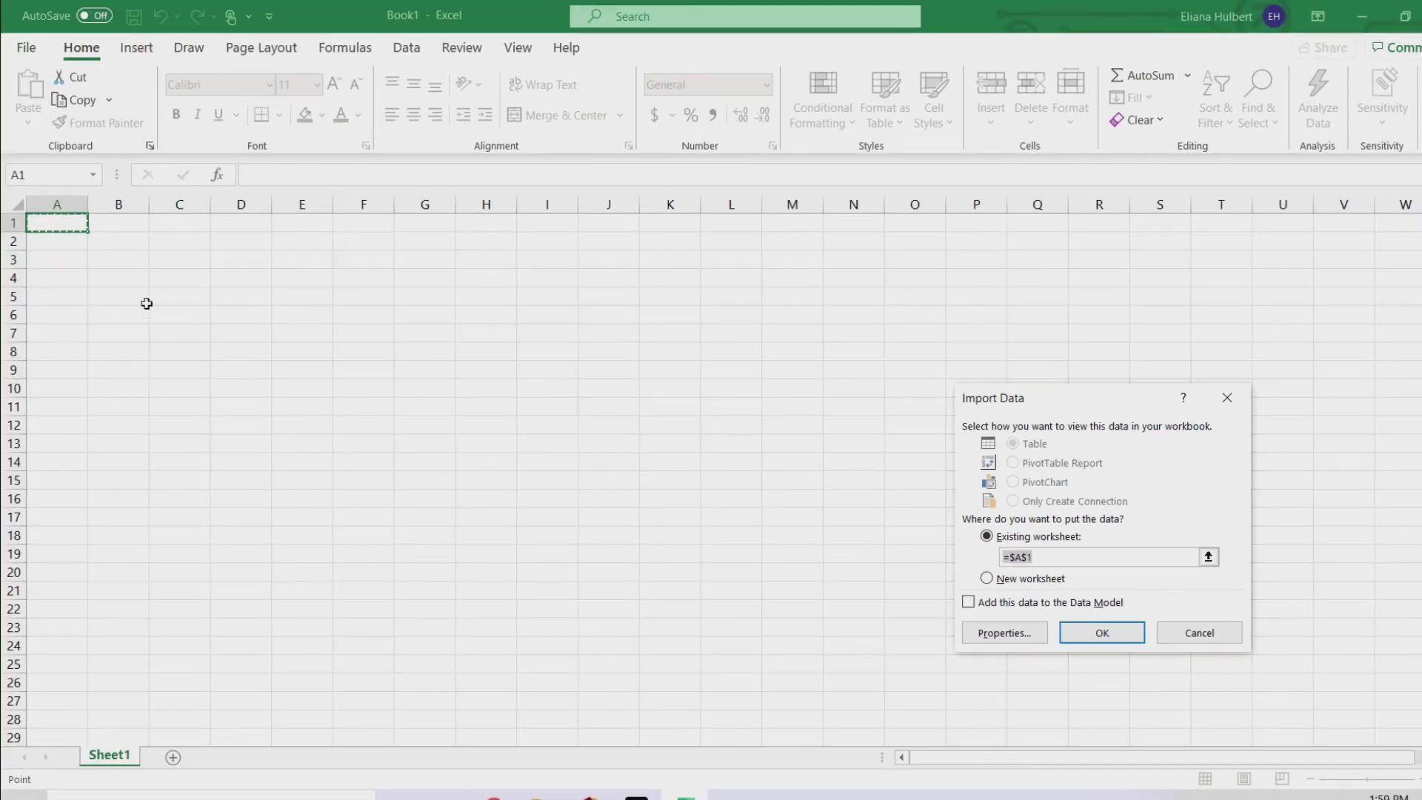
Step: Confirm Existing worksheet =$A$1 as the destination so all 12 card numbers appear in full
{"action": "left_click", "coordinate": [1101, 633]}
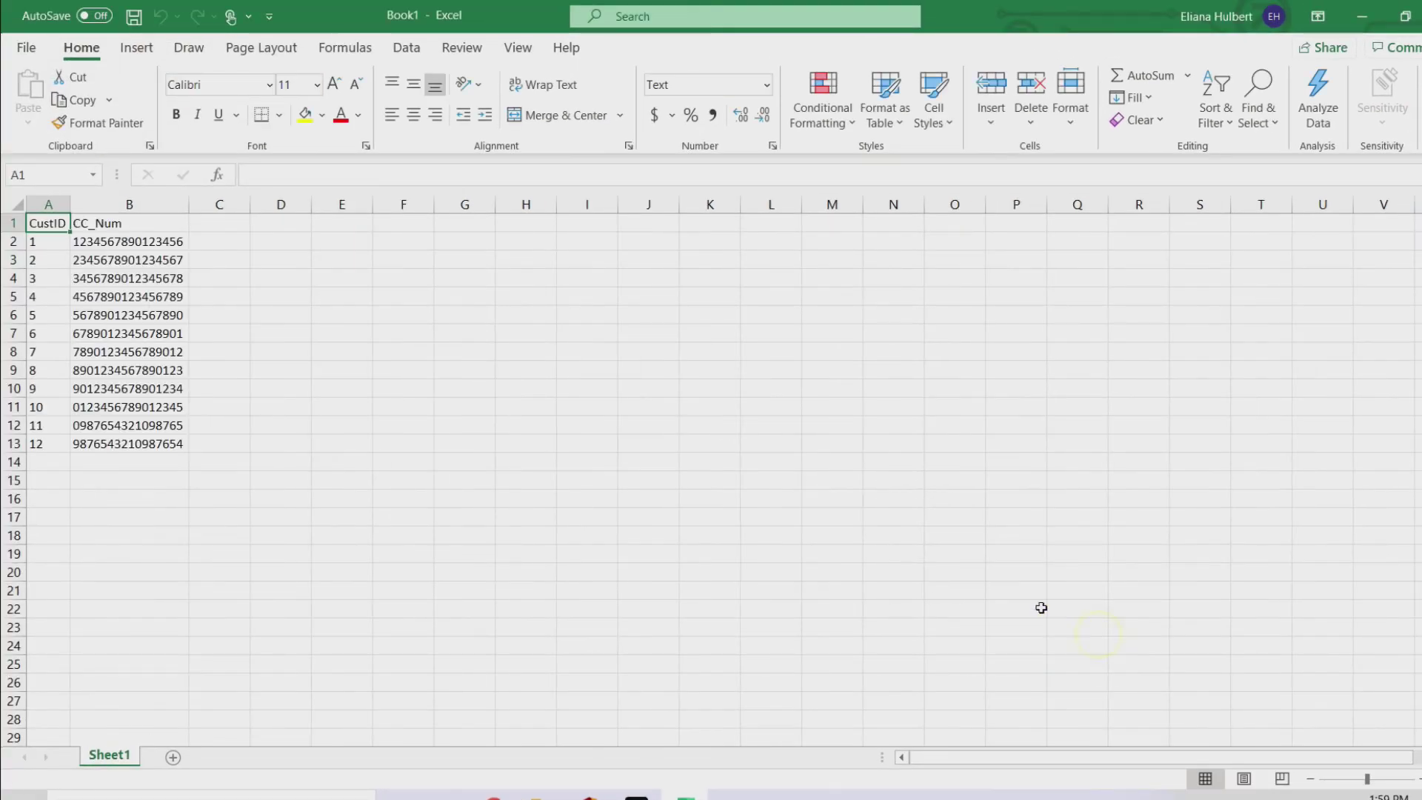